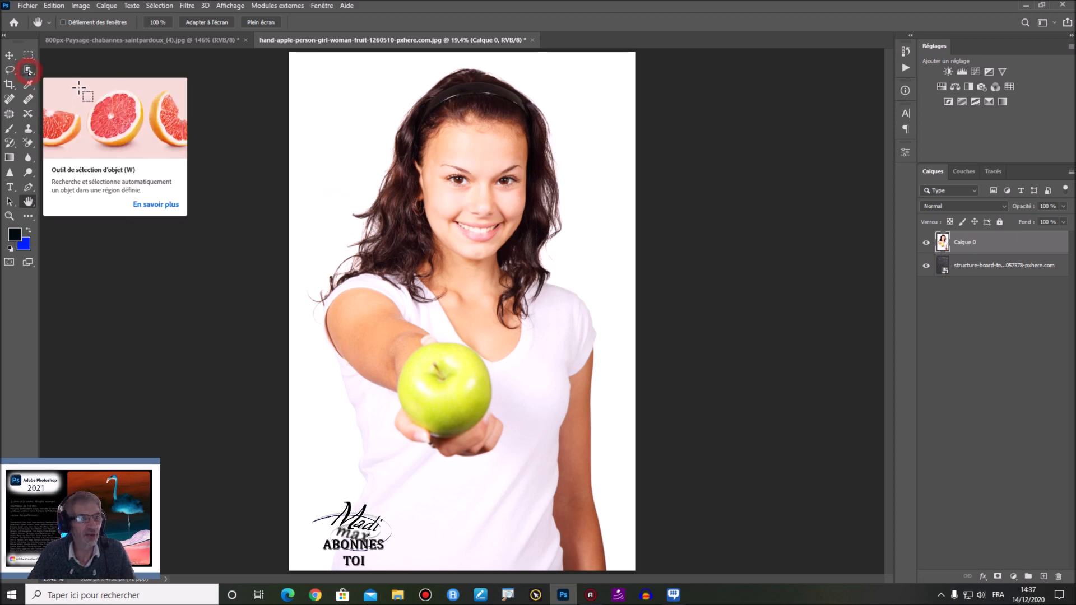
# Select the woman automatically with the Object Selection tool's Select Subject option and open the selection in Select and Mask
pyautogui.click(28, 70)
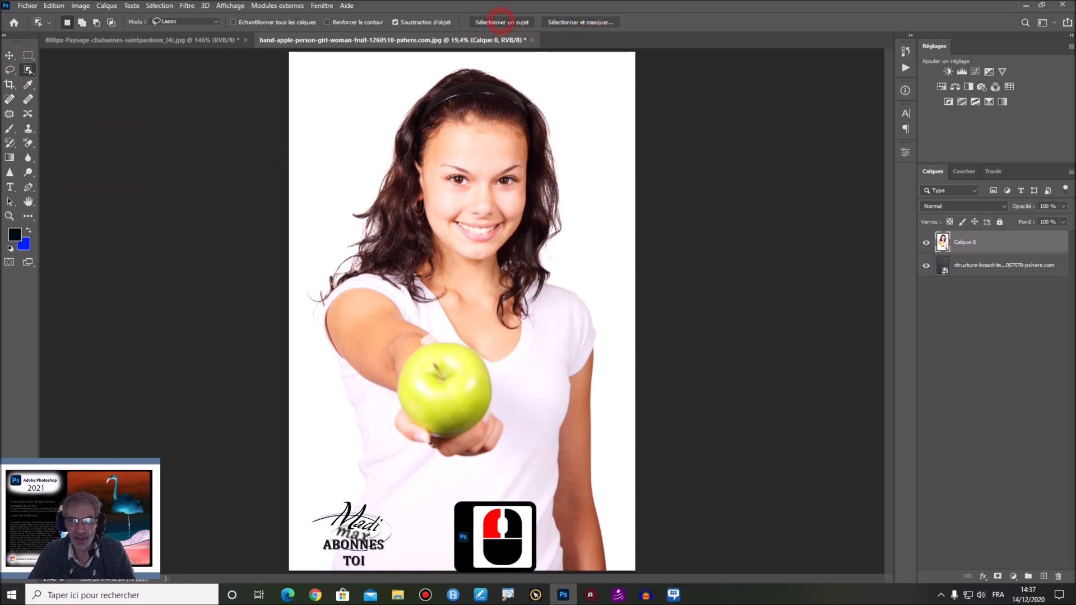
pyautogui.click(500, 22)
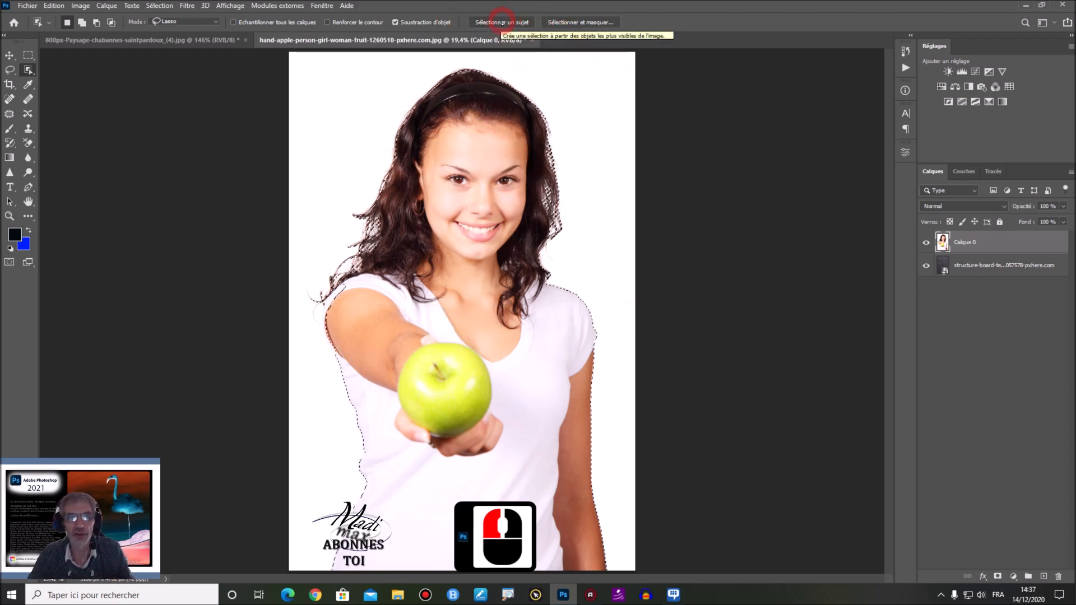
pyautogui.click(580, 23)
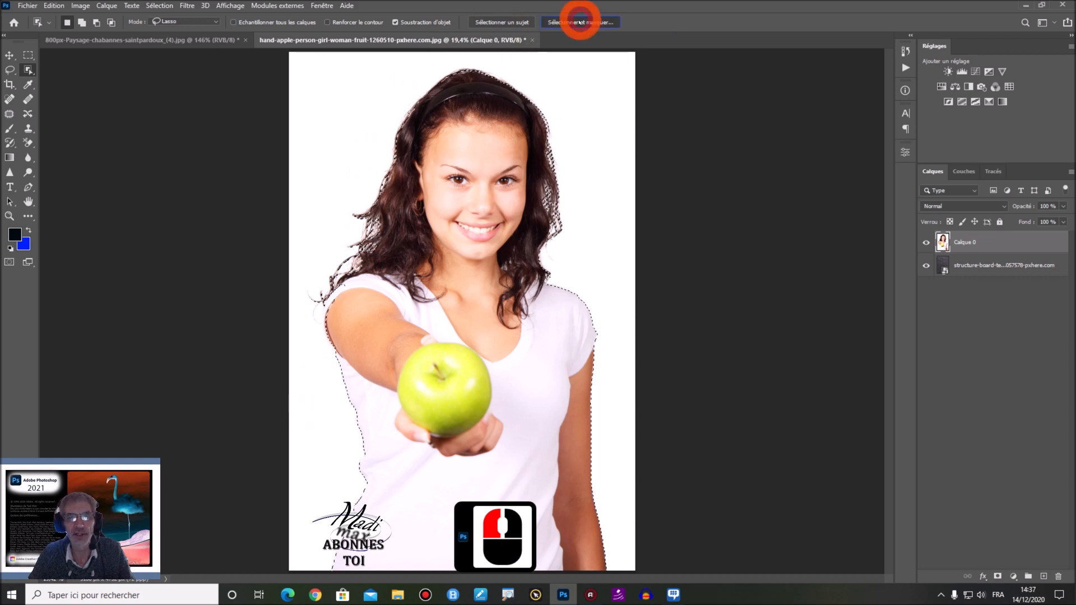
pyautogui.click(483, 324)
pyautogui.click(886, 498)
pyautogui.click(473, 388)
pyautogui.click(336, 267)
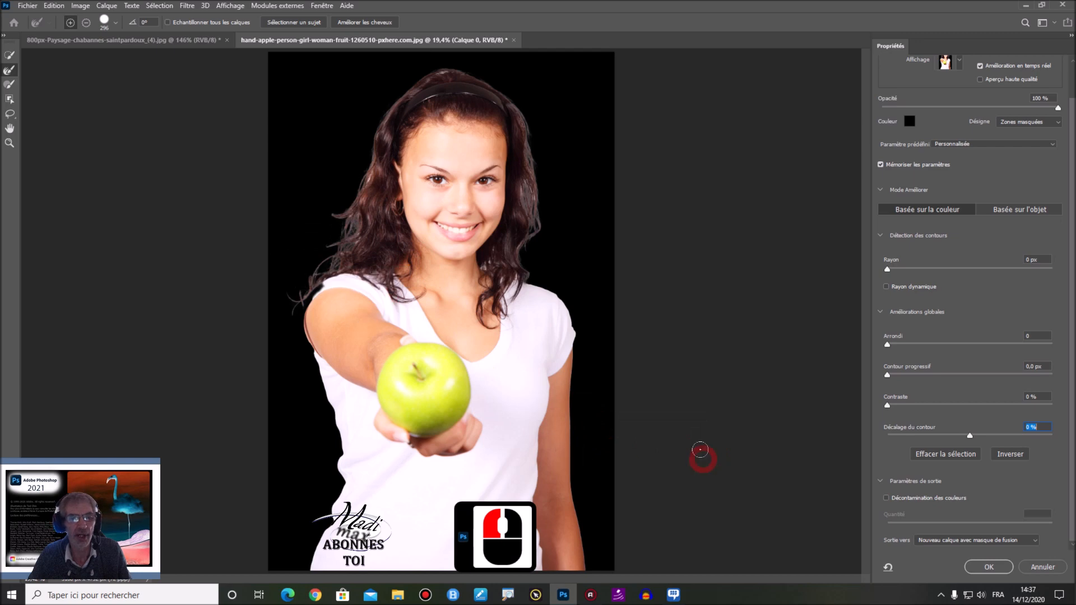
pyautogui.click(485, 240)
pyautogui.click(485, 119)
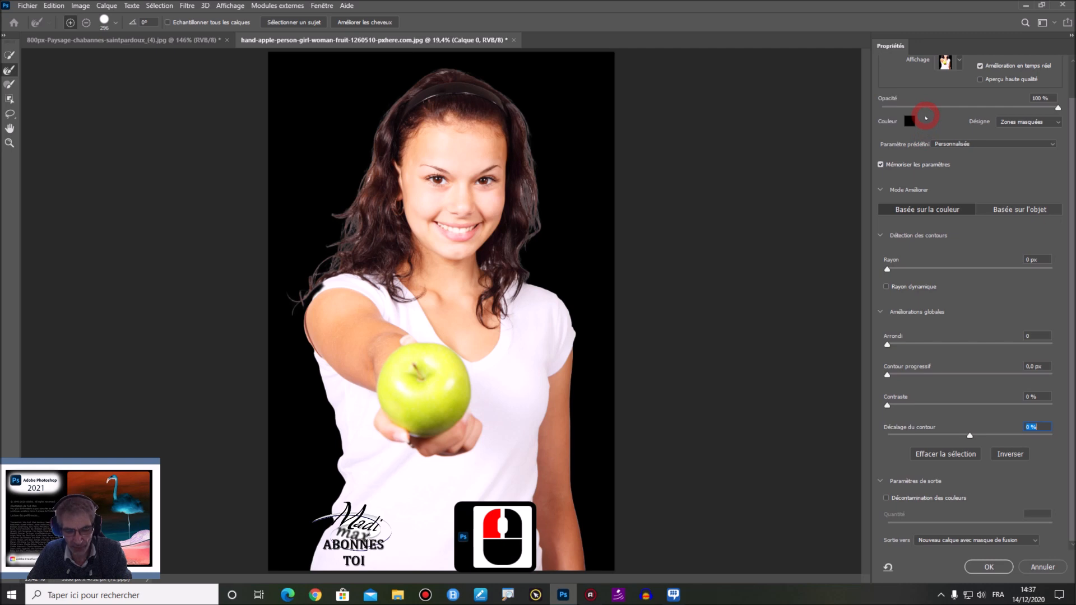
# Set the Select and Mask preview to Incrustation with a black overlay at 100% opacity
pyautogui.press('F10')
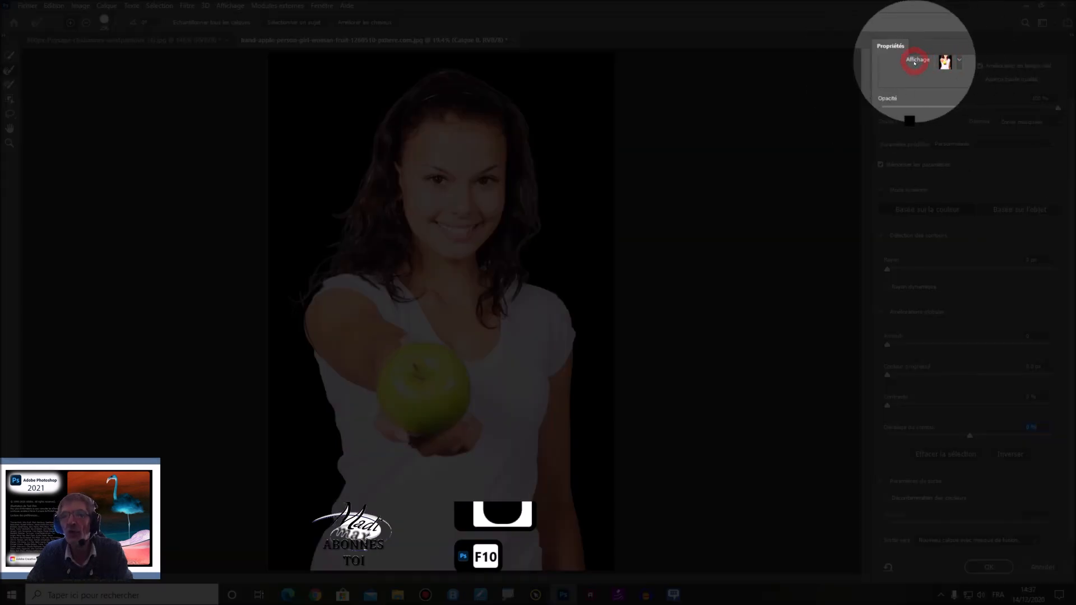
pyautogui.click(959, 62)
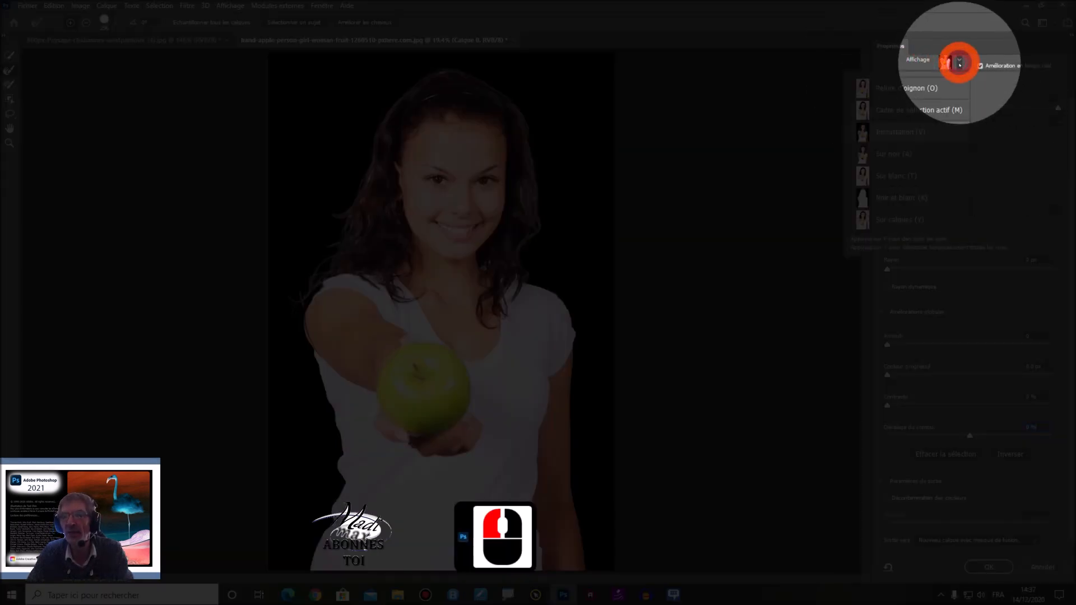
pyautogui.click(893, 135)
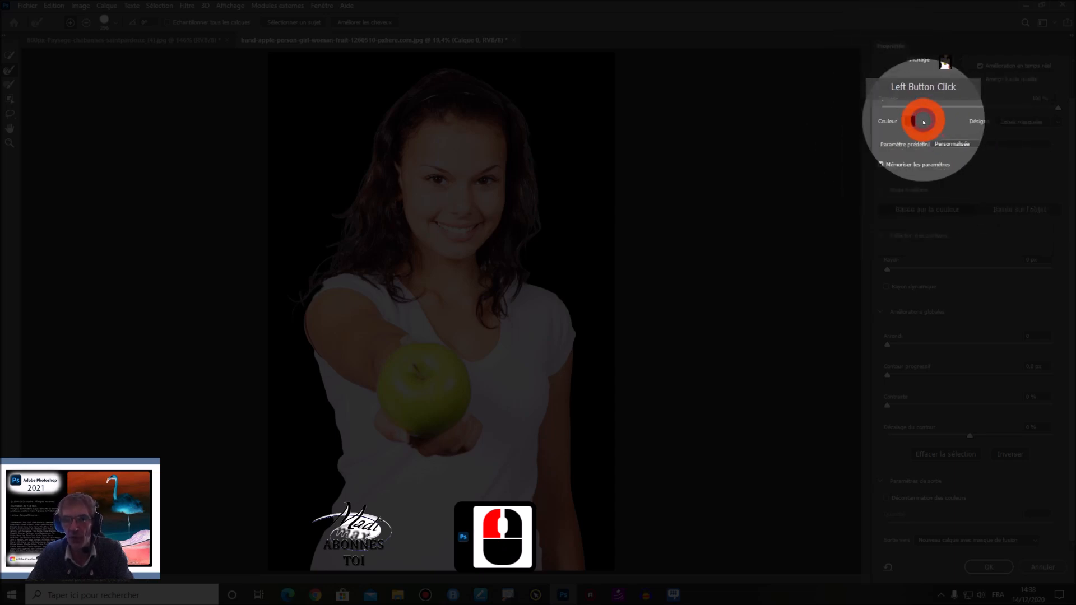
pyautogui.press('F10')
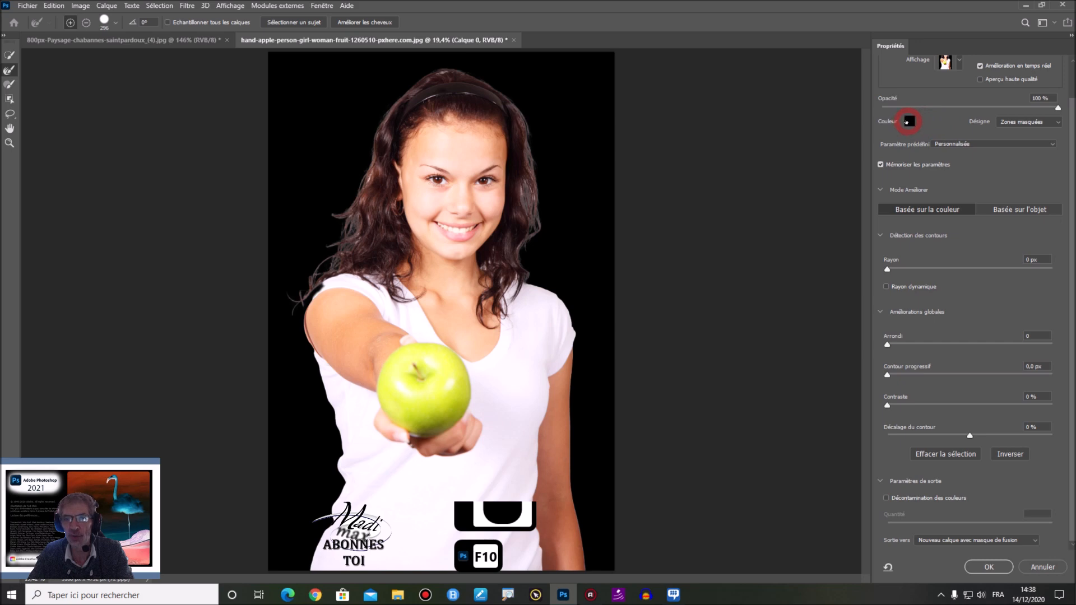
pyautogui.click(908, 123)
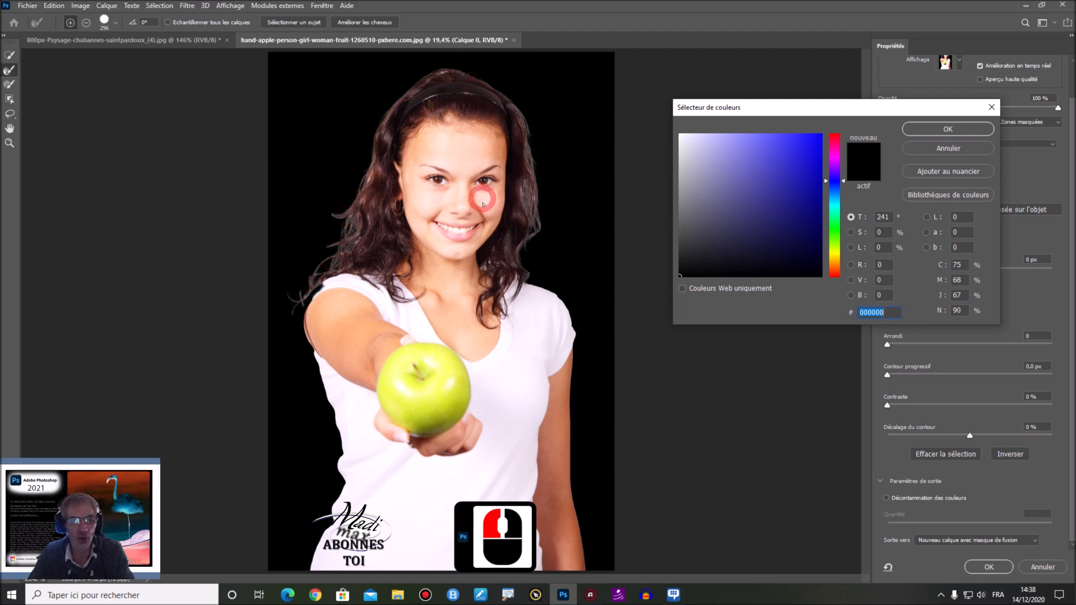
pyautogui.click(953, 129)
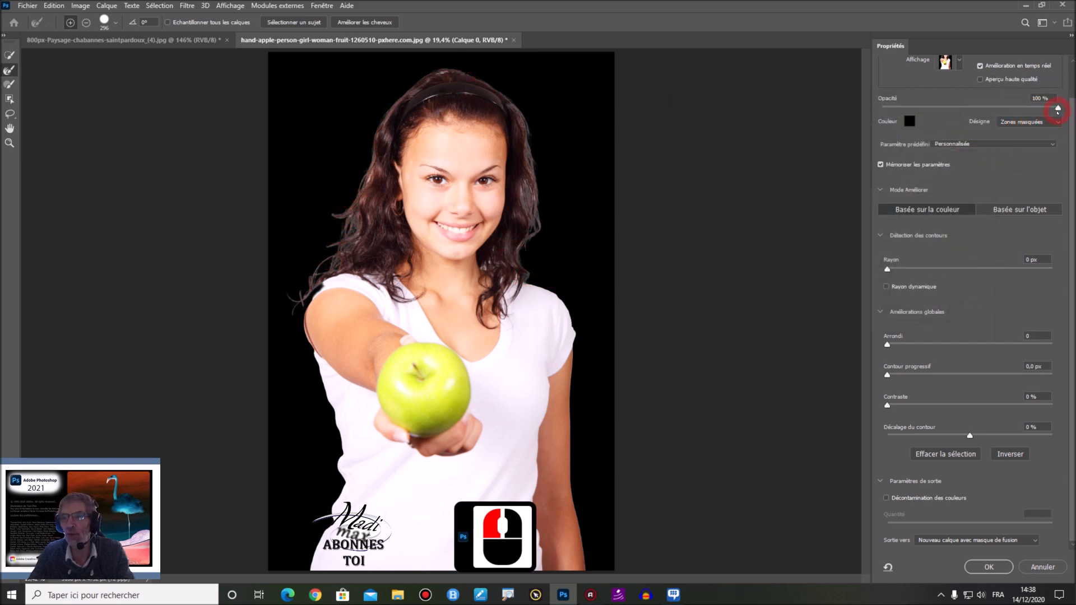
pyautogui.moveTo(1058, 110)
pyautogui.mouseDown()
pyautogui.moveTo(973, 107)
pyautogui.moveTo(1072, 112)
pyautogui.mouseUp()
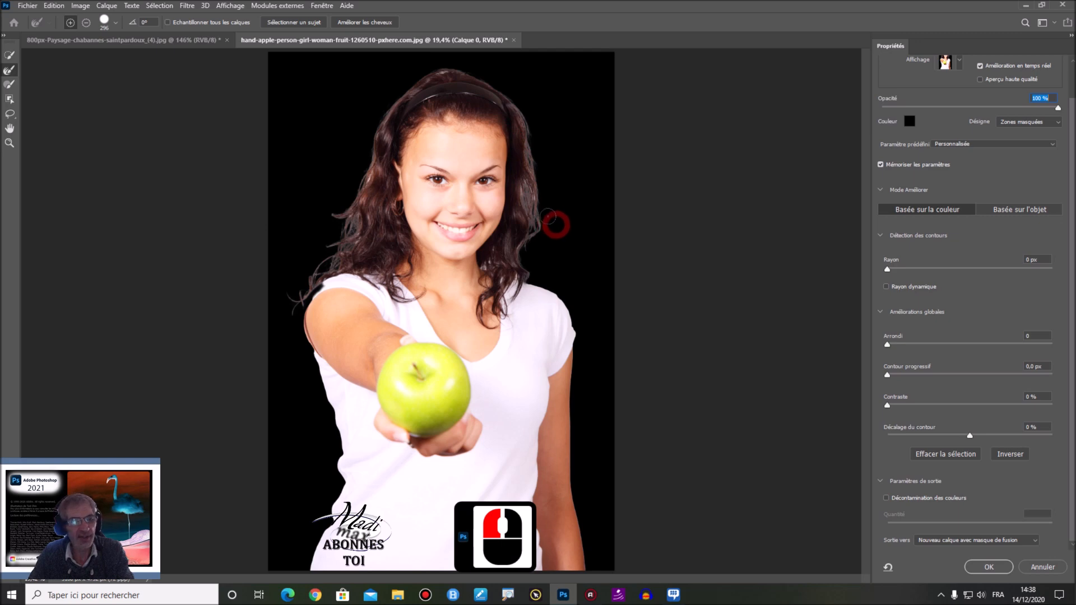
pyautogui.press('F11')
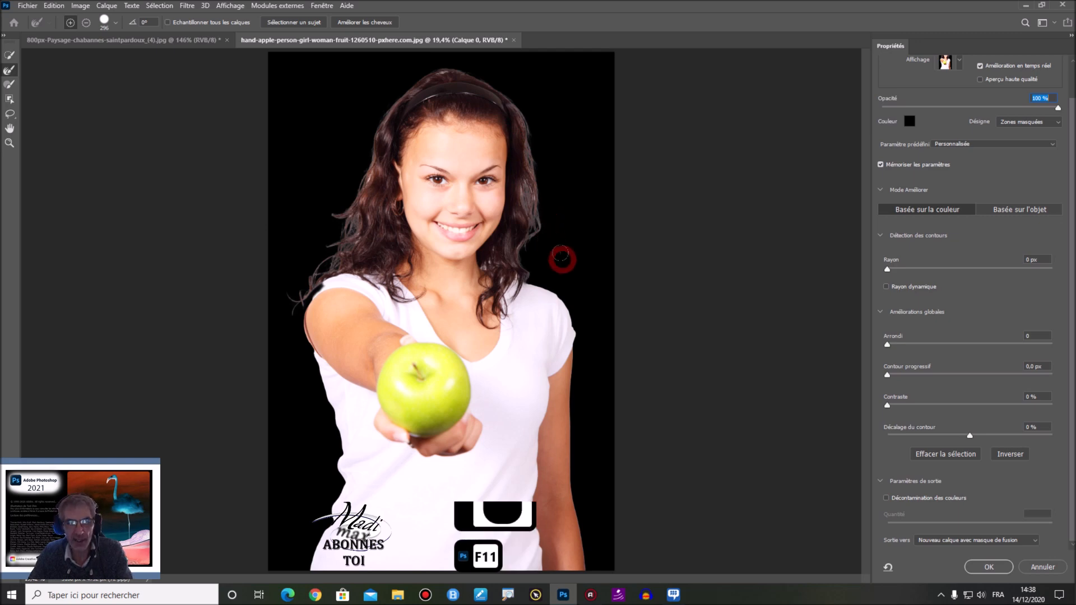
pyautogui.rightClick(684, 232)
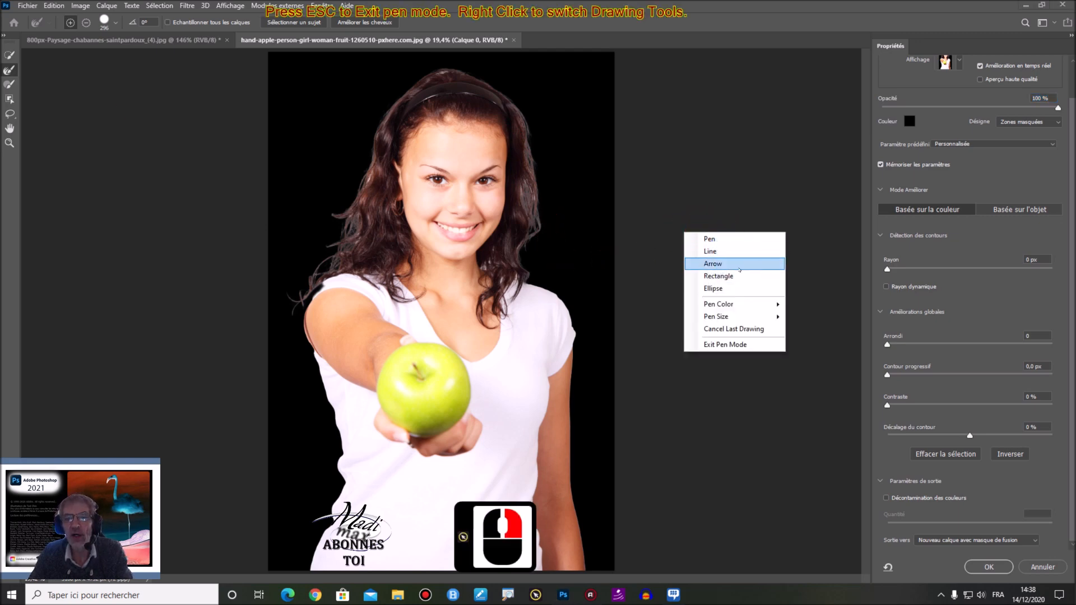
pyautogui.click(737, 263)
pyautogui.moveTo(433, 312); pyautogui.dragTo(366, 39)
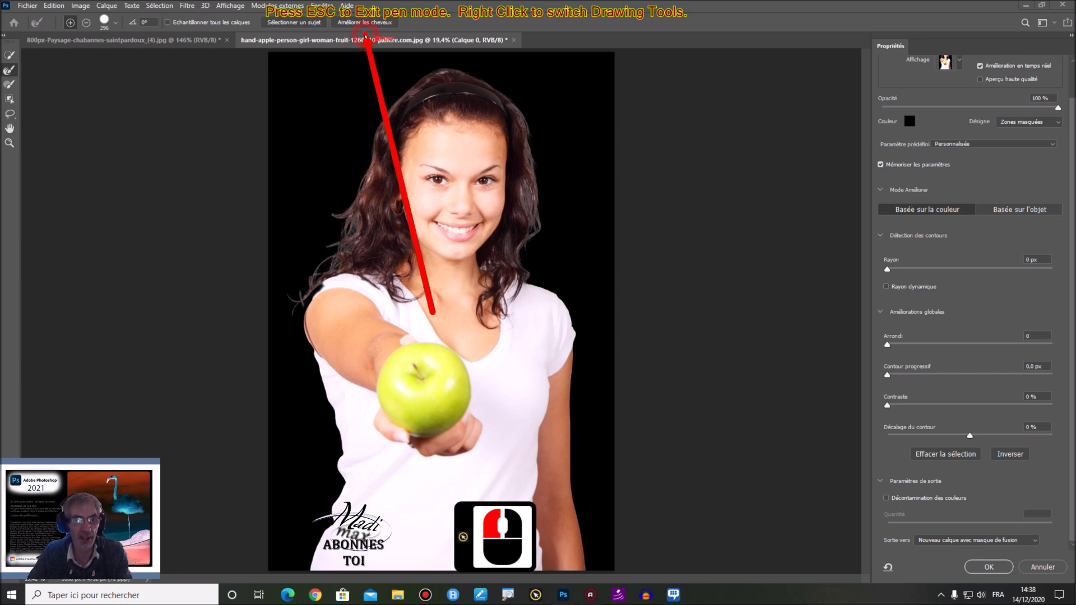
pyautogui.moveTo(365, 35); pyautogui.dragTo(1020, 215)
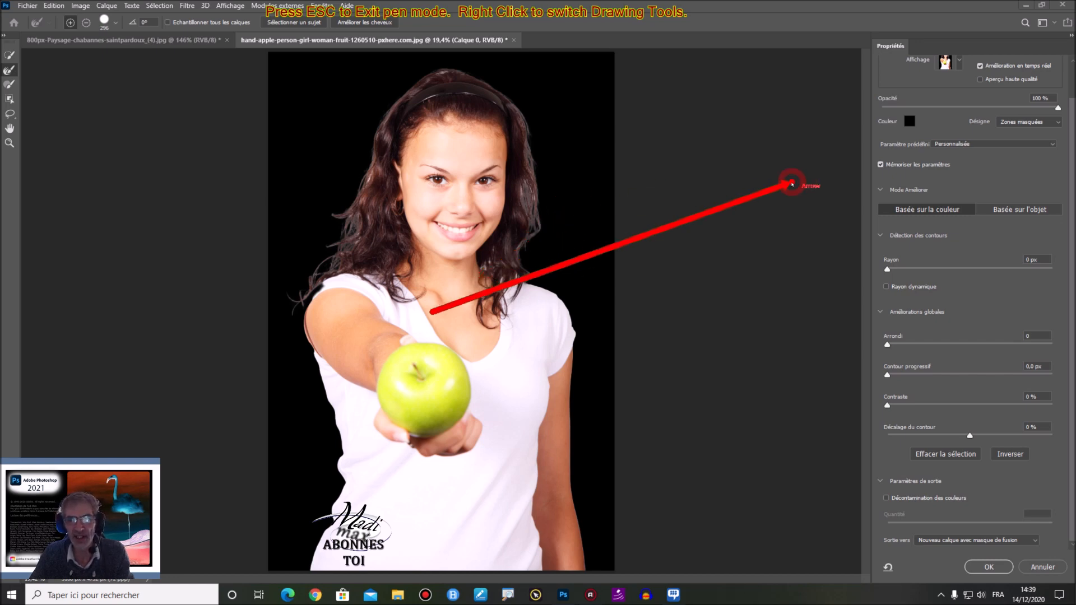
pyautogui.click(865, 221)
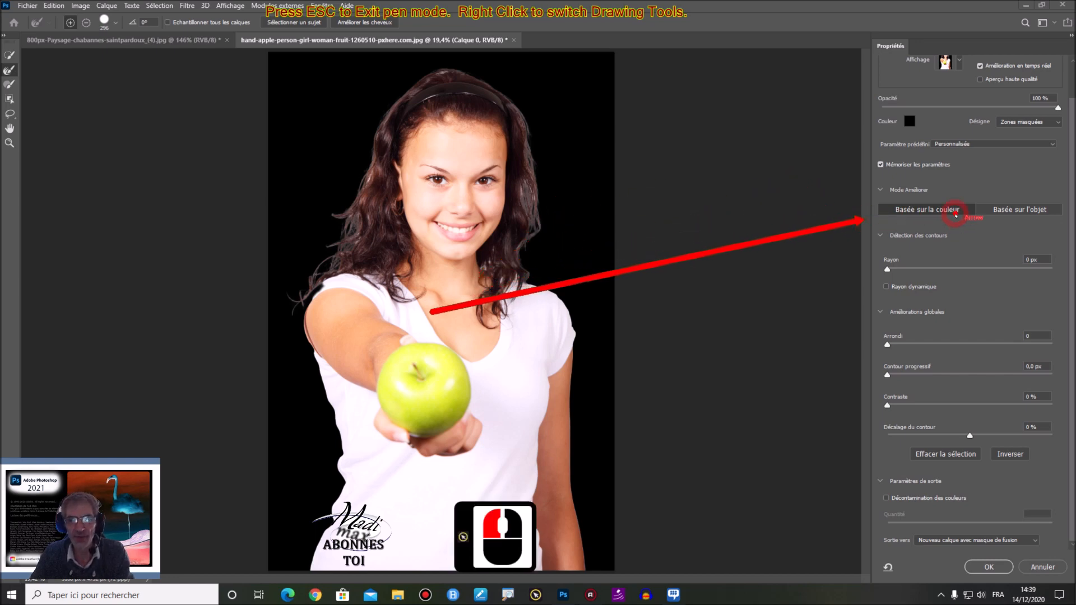
pyautogui.press('F11')
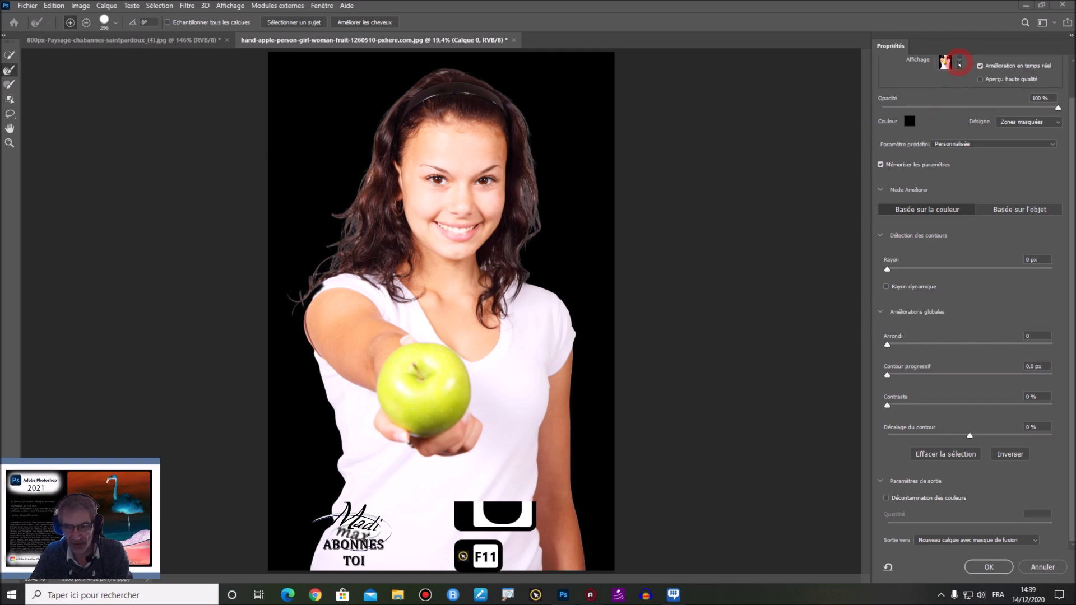
# Switch the preview to Noir et blanc and examine the mask's edges around the hair
pyautogui.press('F10')
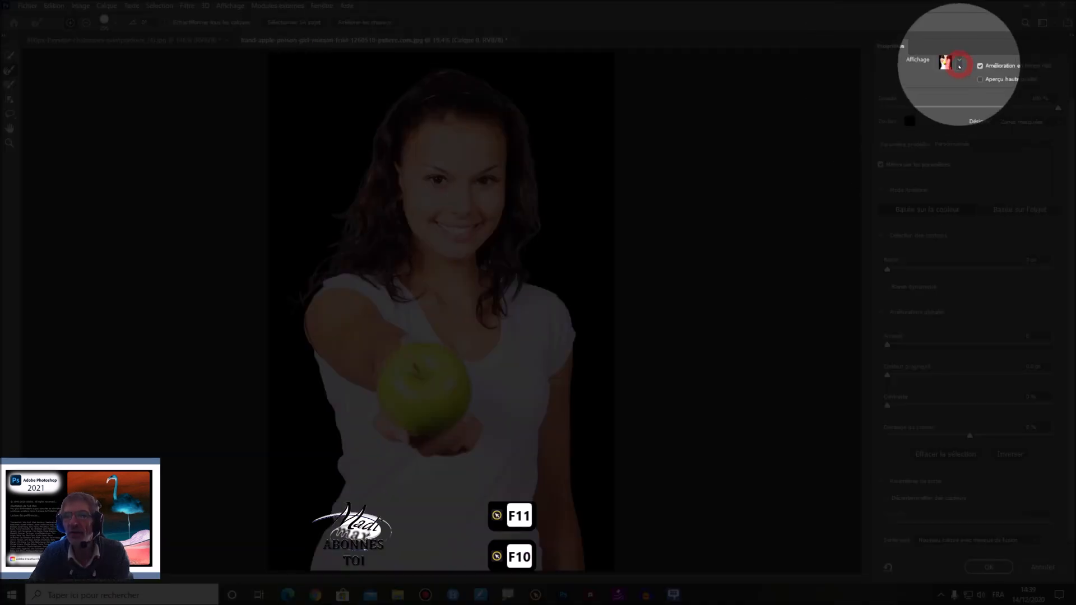
pyautogui.click(958, 67)
pyautogui.click(915, 85)
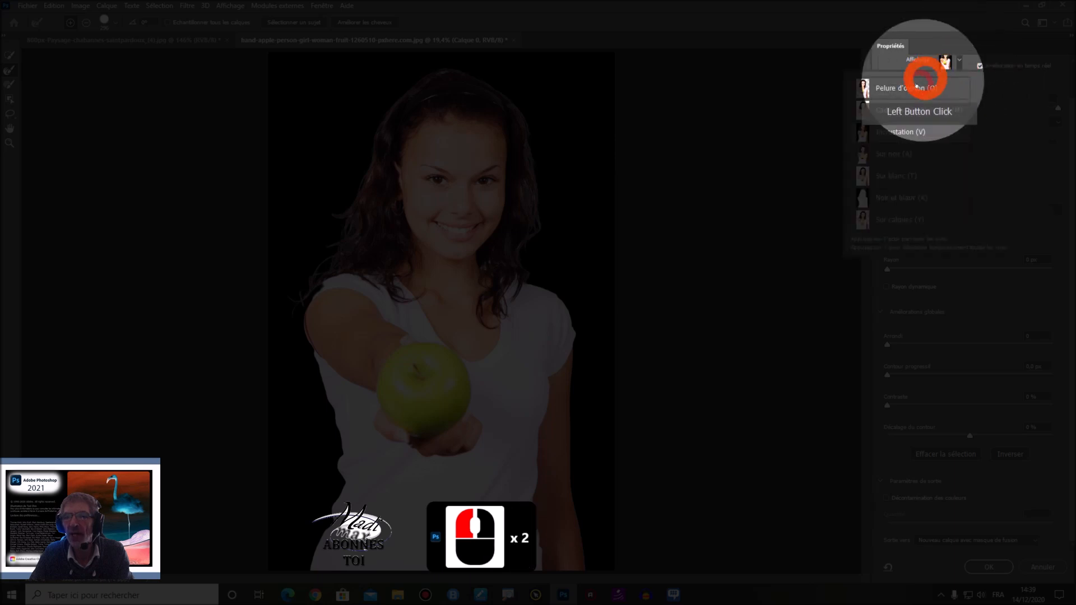
pyautogui.click(891, 205)
pyautogui.click(346, 227)
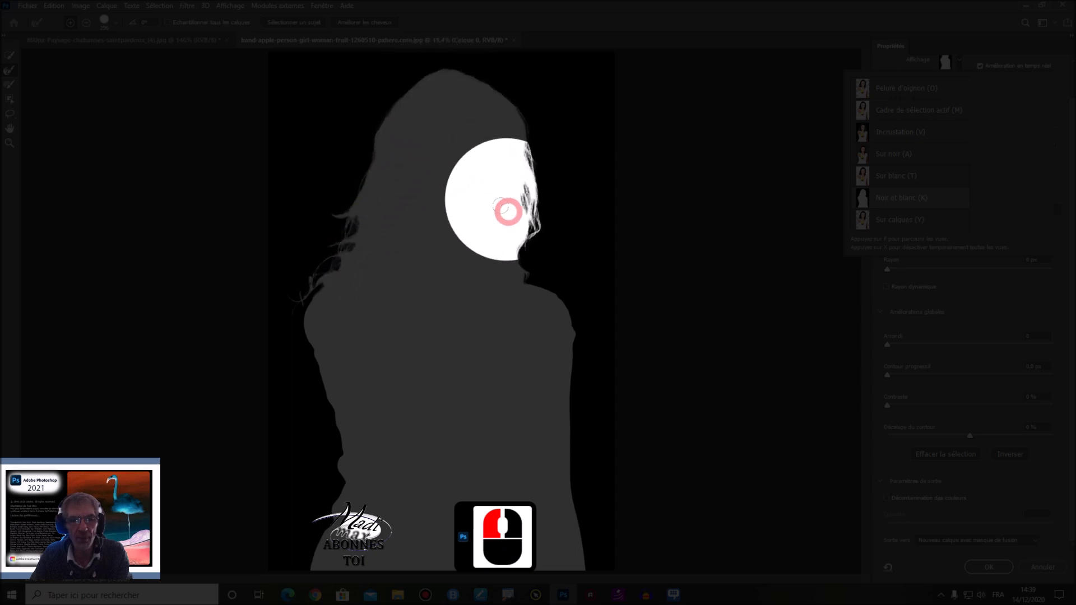
pyautogui.press('F10')
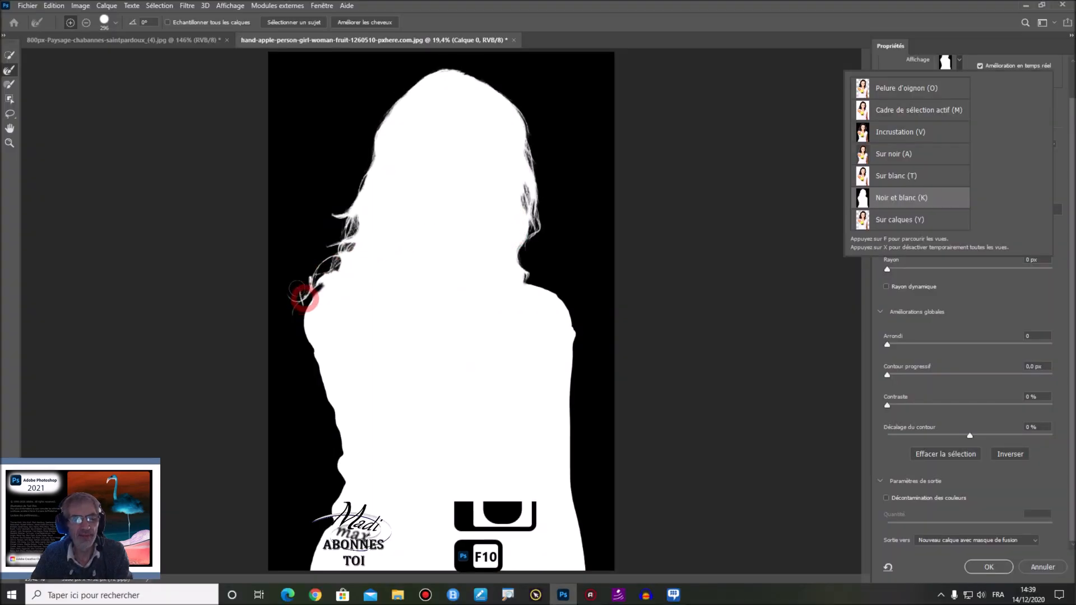
pyautogui.moveTo(338, 241)
pyautogui.mouseDown()
pyautogui.moveTo(338, 211)
pyautogui.moveTo(279, 295)
pyautogui.moveTo(309, 288)
pyautogui.moveTo(338, 226)
pyautogui.moveTo(280, 303)
pyautogui.moveTo(347, 224)
pyautogui.mouseUp()
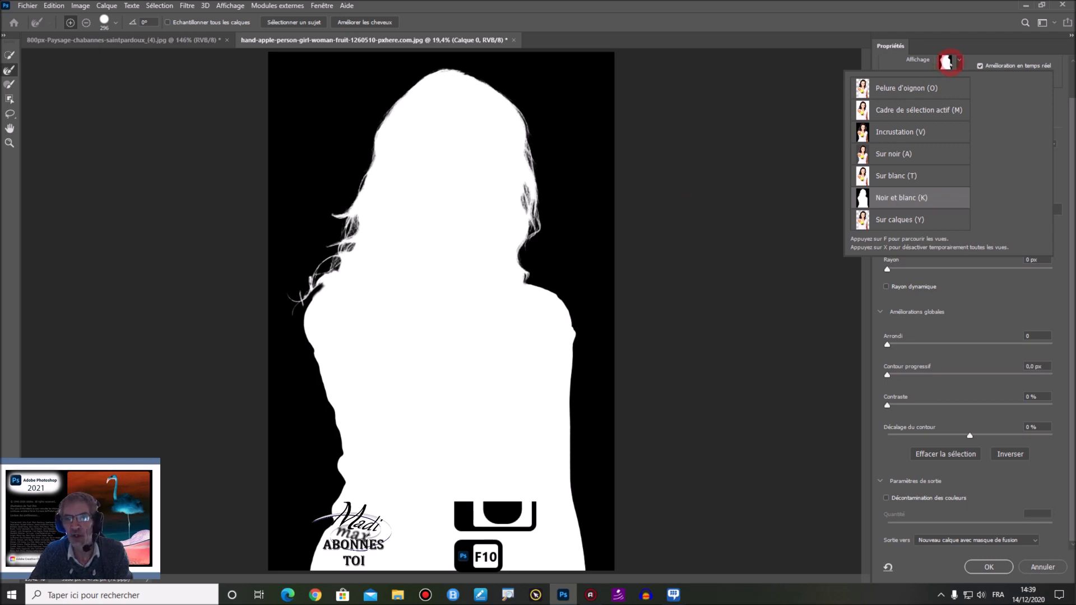
# Return the mask preview to the Incrustation view
pyautogui.click(958, 63)
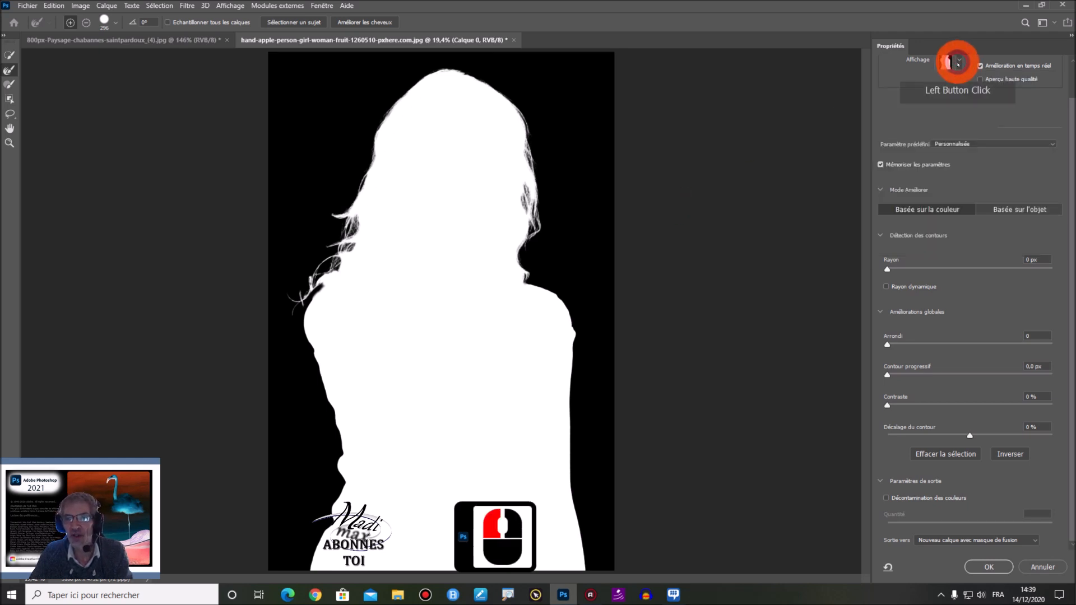
pyautogui.click(958, 63)
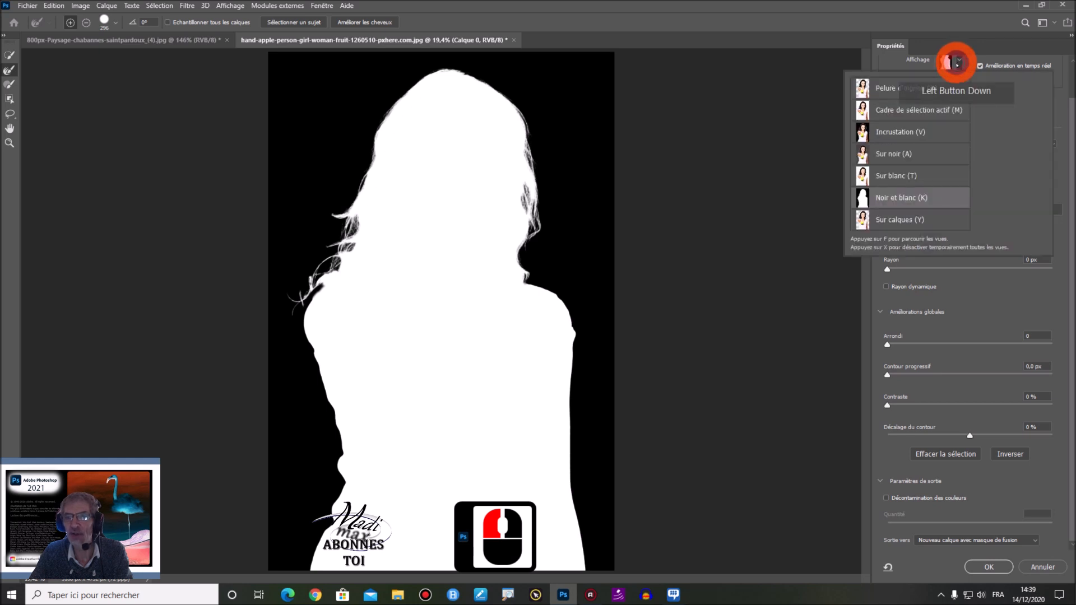
pyautogui.click(898, 135)
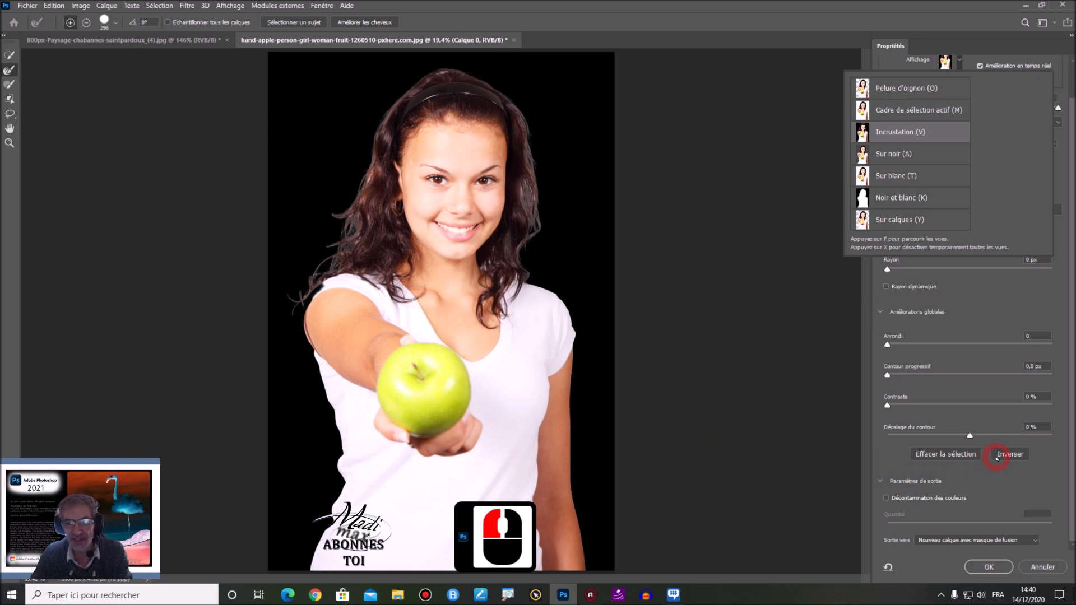
pyautogui.click(707, 321)
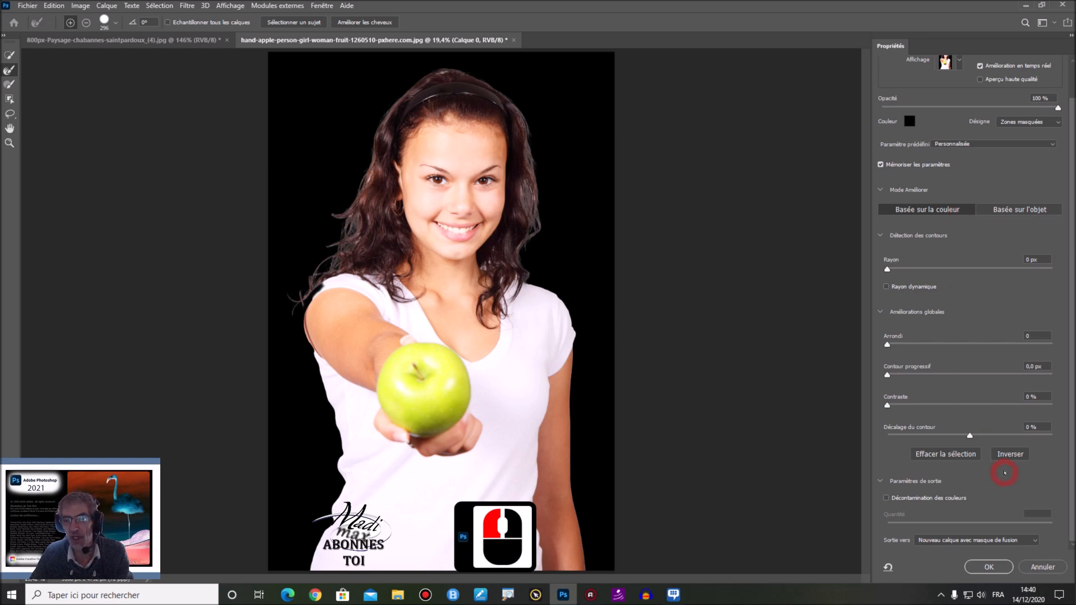
# Invert the selection and paint along the hair outline on both sides of the woman with the Refine Edge Brush
pyautogui.click(1009, 453)
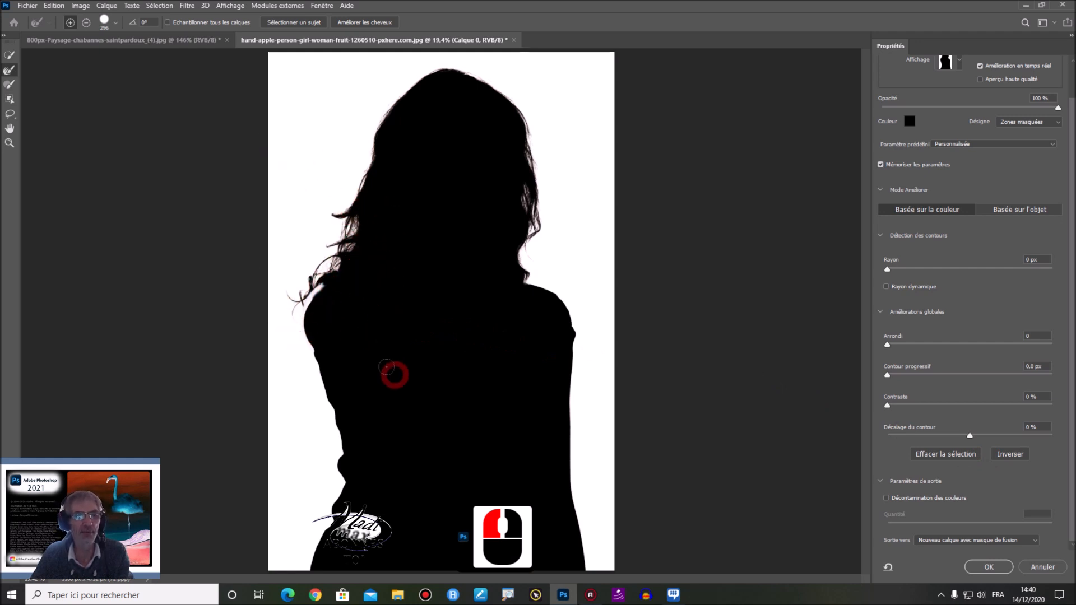
pyautogui.moveTo(308, 265)
pyautogui.mouseDown()
pyautogui.moveTo(358, 138)
pyautogui.moveTo(488, 66)
pyautogui.moveTo(537, 157)
pyautogui.moveTo(511, 268)
pyautogui.moveTo(548, 309)
pyautogui.mouseUp()
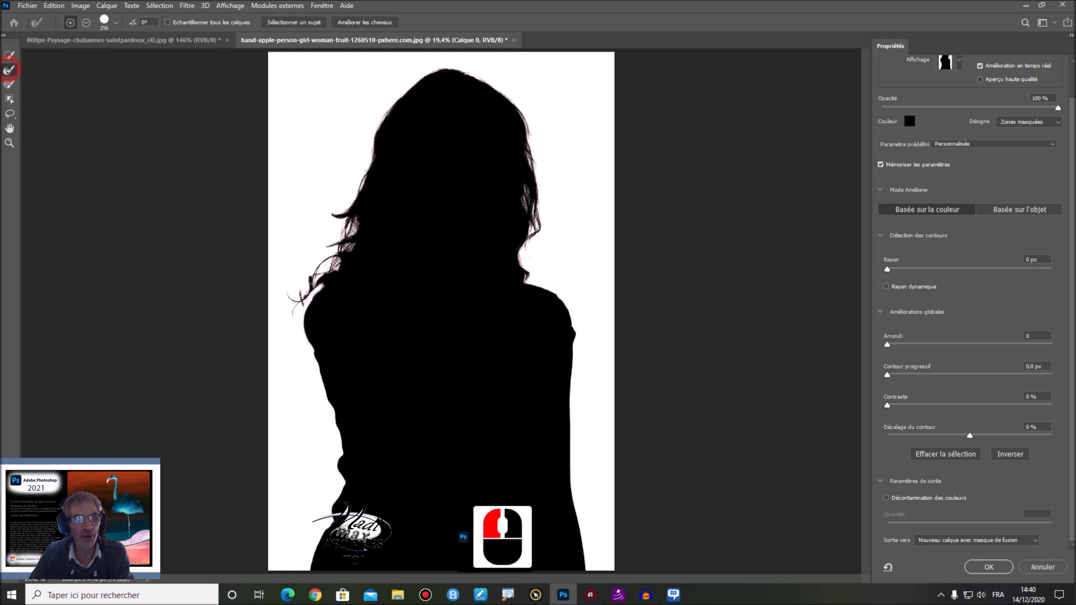
pyautogui.press('F10')
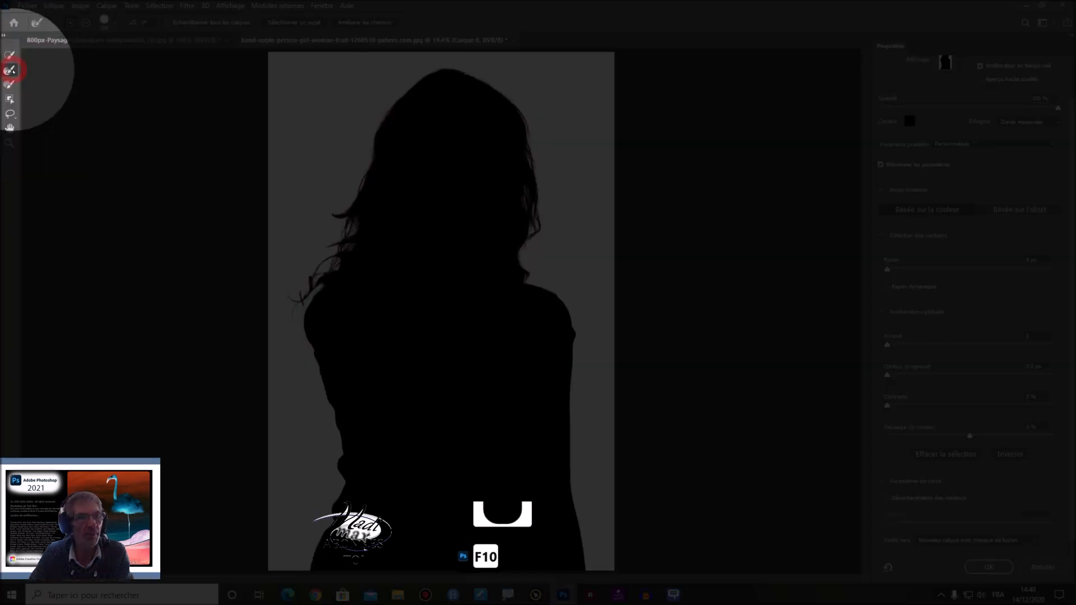
pyautogui.click(9, 70)
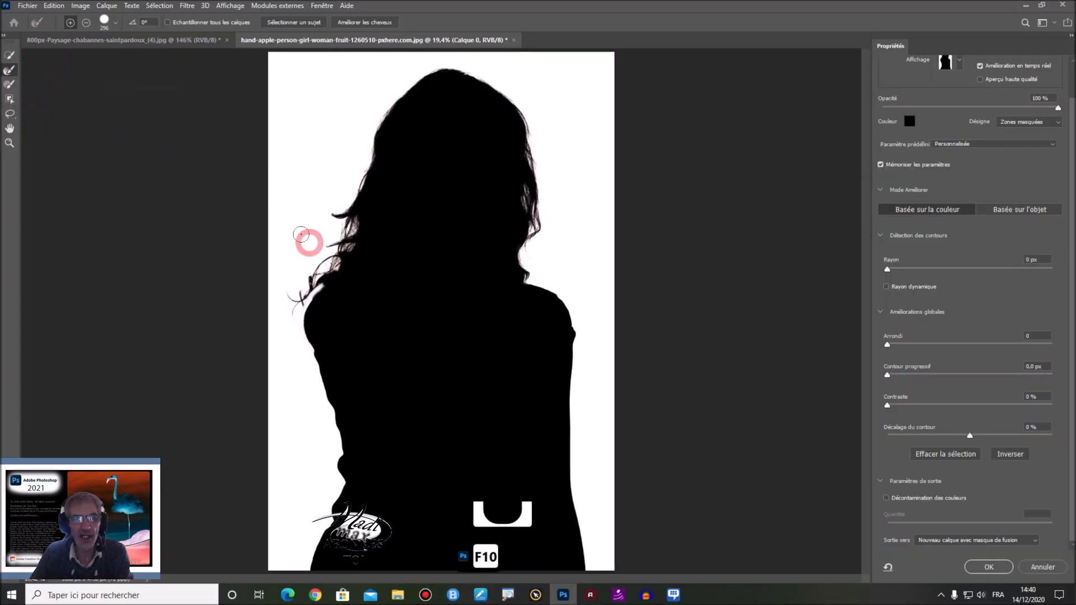
pyautogui.moveTo(301, 234); pyautogui.dragTo(288, 300)
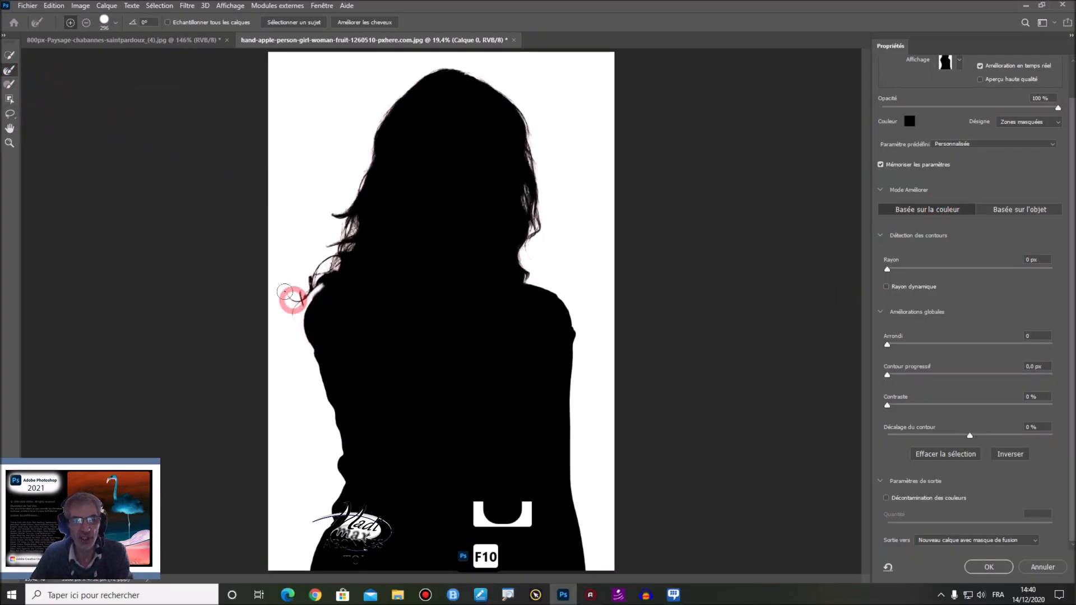
pyautogui.moveTo(317, 302)
pyautogui.mouseDown()
pyautogui.moveTo(297, 294)
pyautogui.moveTo(328, 269)
pyautogui.moveTo(383, 89)
pyautogui.moveTo(431, 60)
pyautogui.moveTo(458, 67)
pyautogui.moveTo(515, 117)
pyautogui.moveTo(530, 185)
pyautogui.moveTo(523, 256)
pyautogui.moveTo(552, 272)
pyautogui.mouseUp()
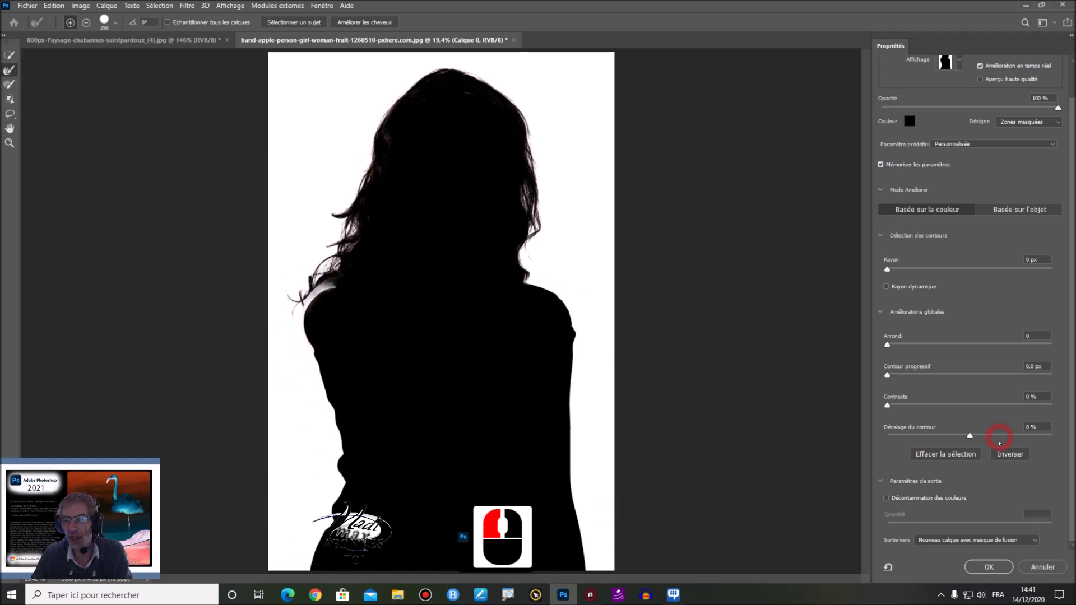
# Invert the refined selection back so that the woman is kept and the background is masked
pyautogui.click(1008, 455)
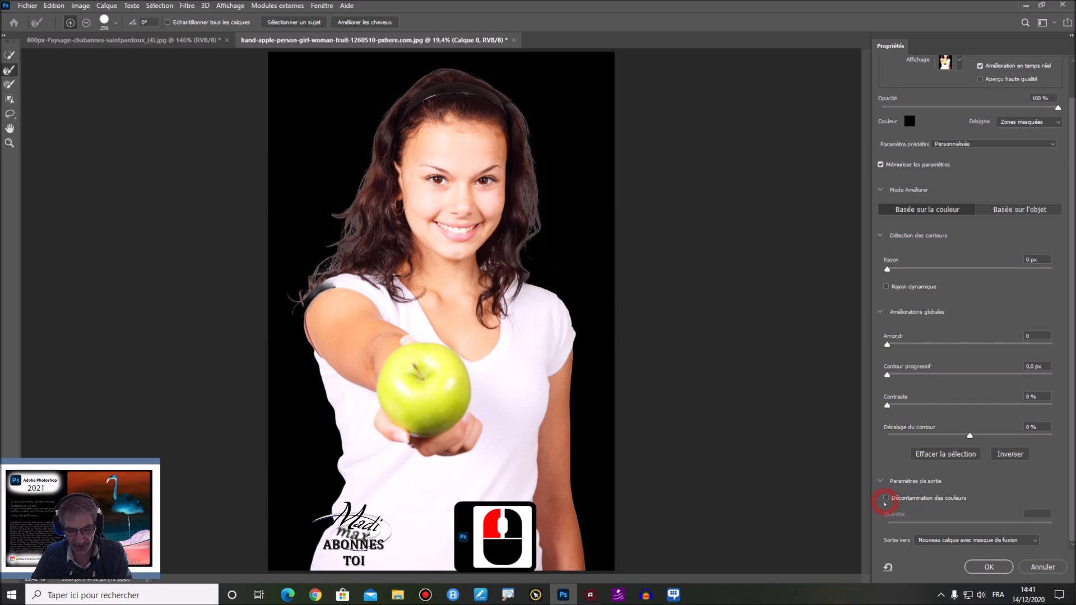
pyautogui.press('F10')
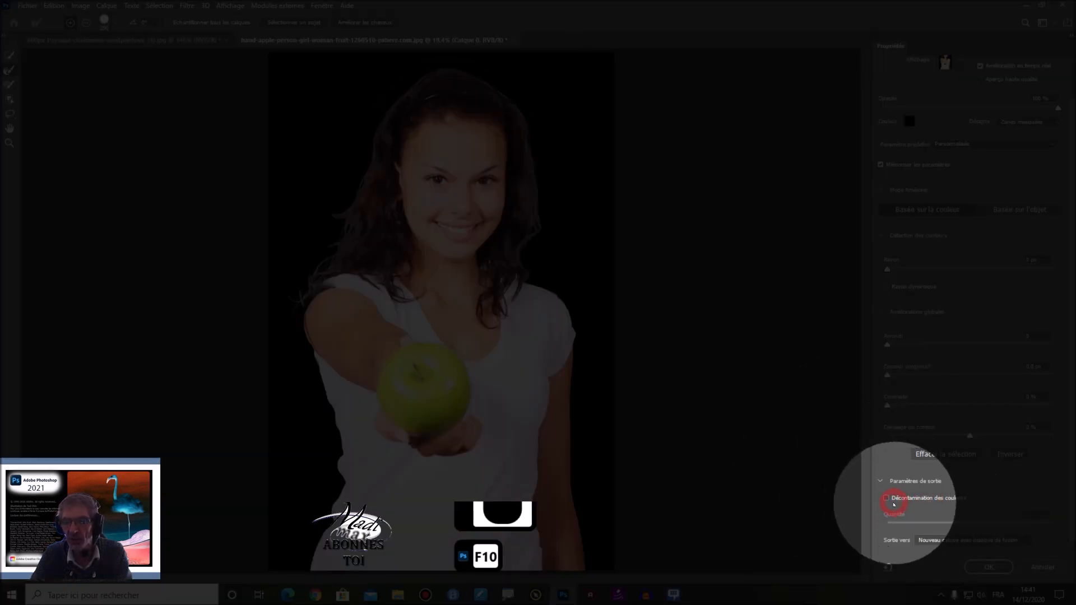
# Enable Décontamination des couleurs in the output settings of the woman's mask
pyautogui.click(886, 499)
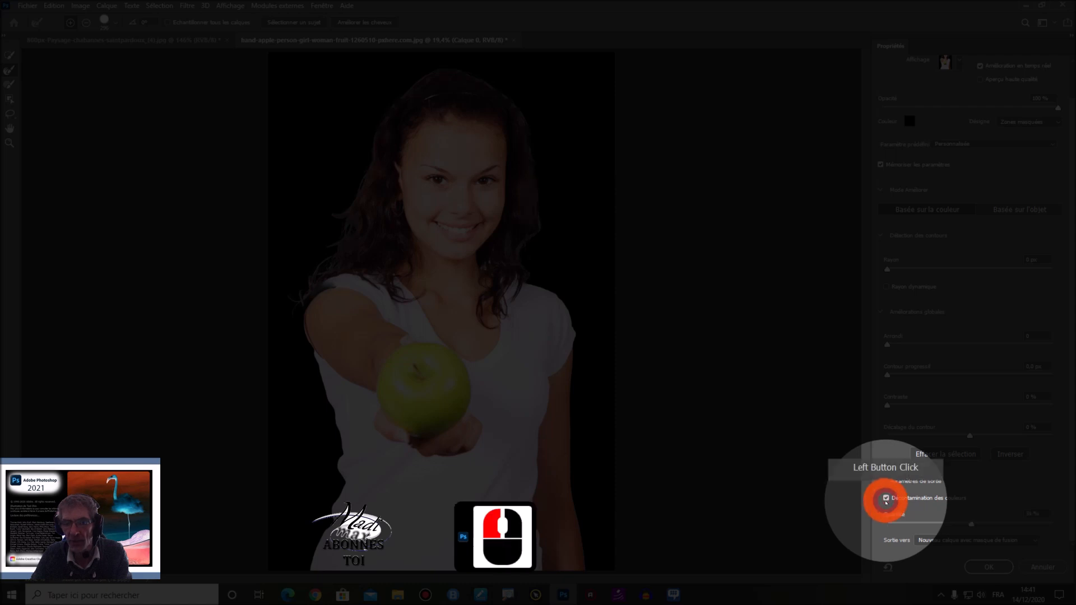
pyautogui.press('F10')
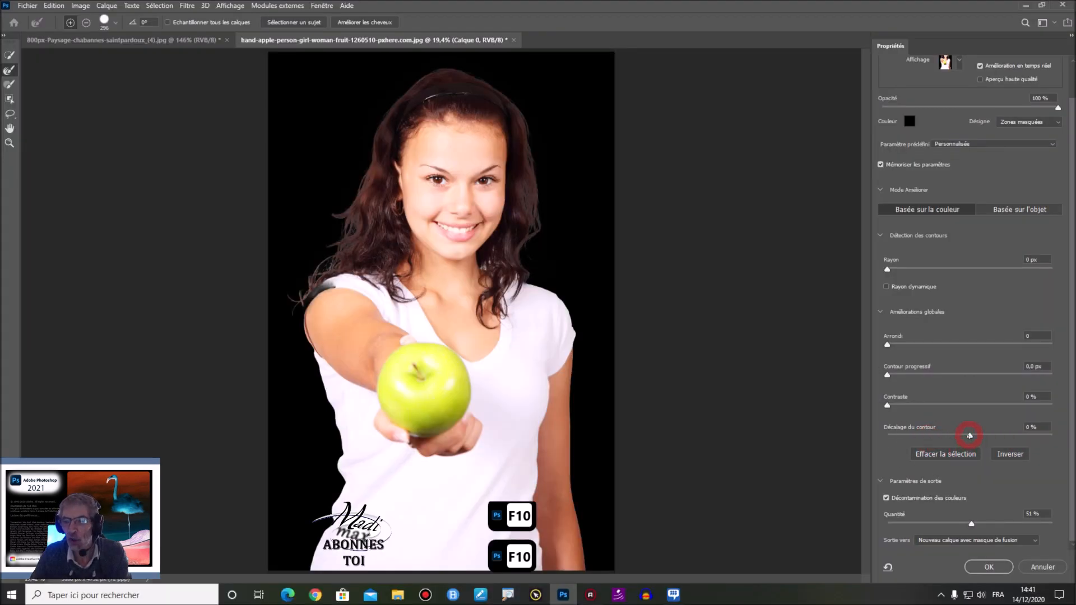
# Try a slightly negative Décalage du contour on the mask's edge, then return it to 0 %
pyautogui.moveTo(969, 435)
pyautogui.mouseDown()
pyautogui.moveTo(1005, 436)
pyautogui.moveTo(950, 436)
pyautogui.moveTo(960, 436)
pyautogui.mouseUp()
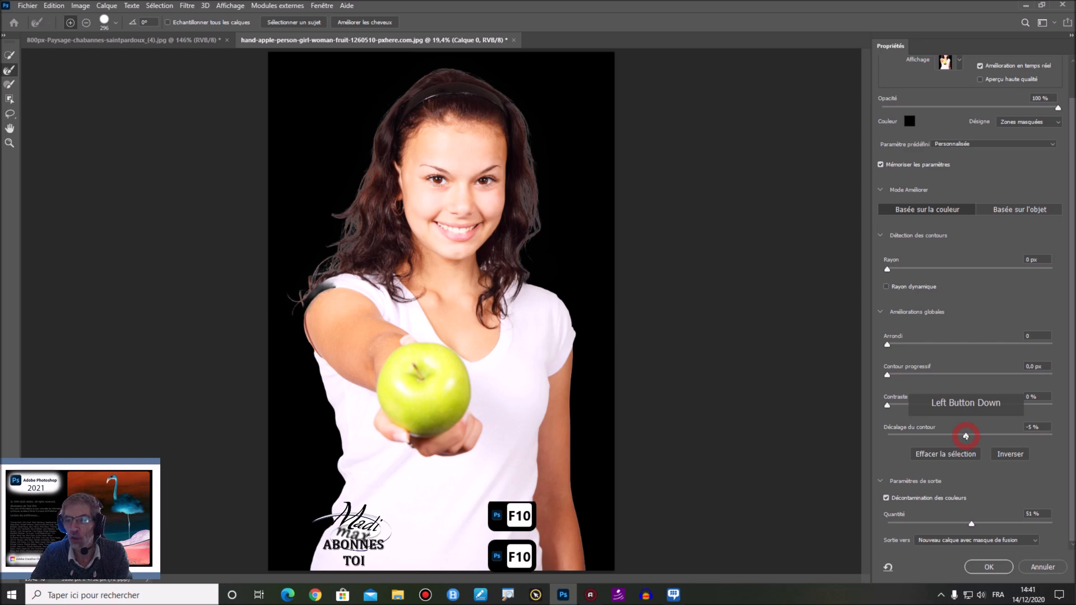
pyautogui.moveTo(968, 436); pyautogui.dragTo(971, 436)
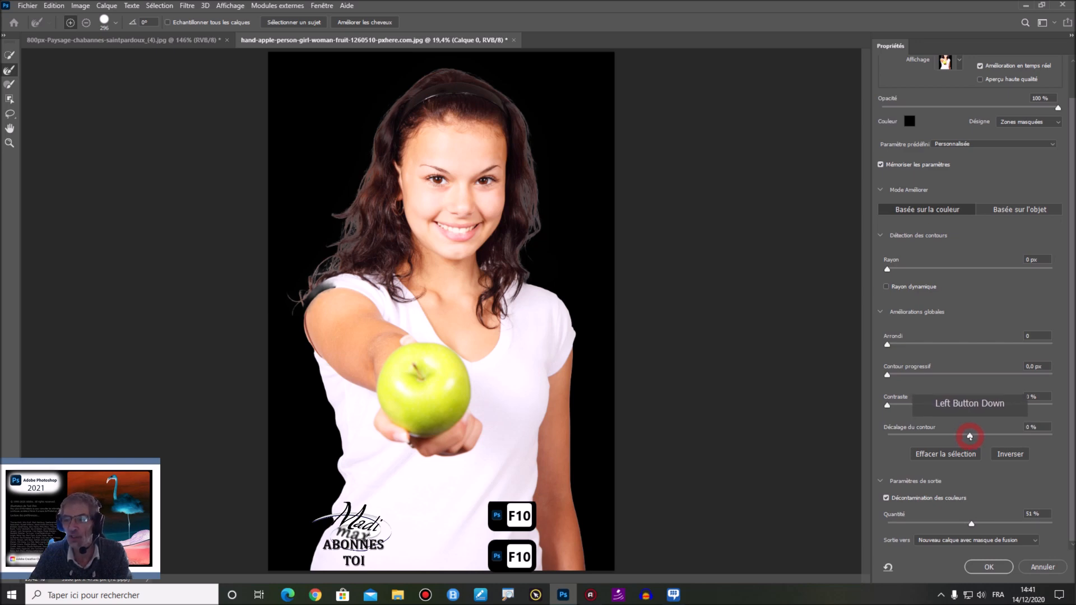
pyautogui.moveTo(969, 436); pyautogui.dragTo(969, 436)
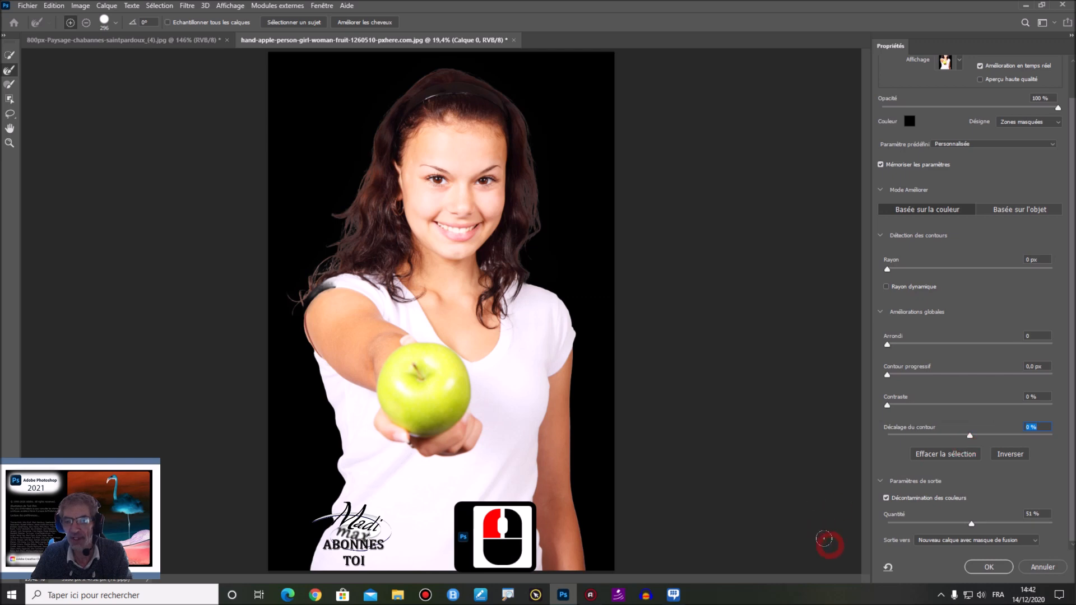
# Output the decontaminated cutout as Nouveau calque avec masque de fusion and examine the hair edges against the dark background
pyautogui.click(886, 497)
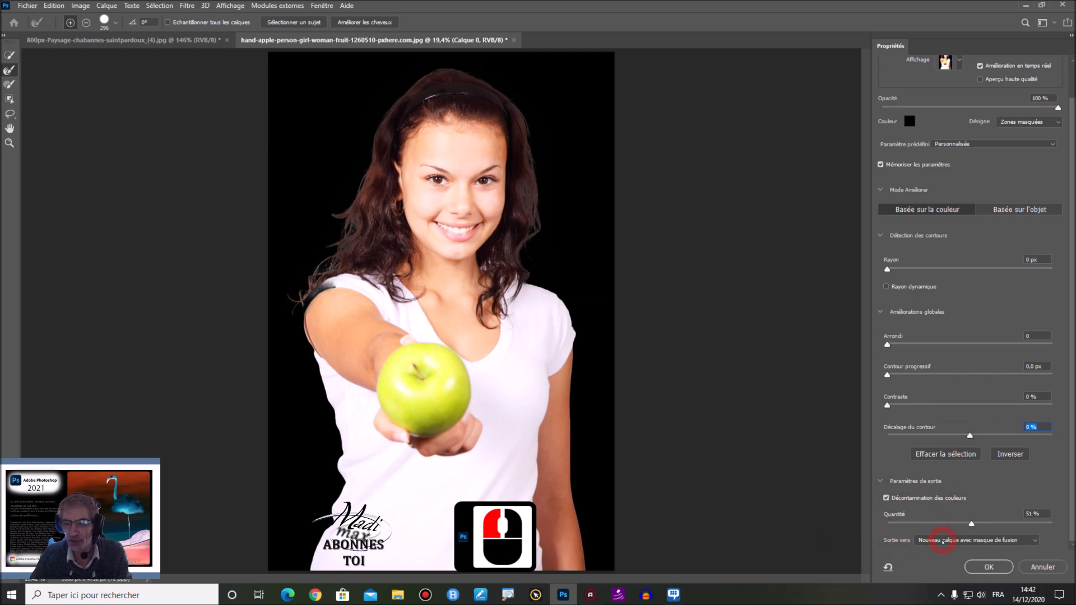
pyautogui.press('F10')
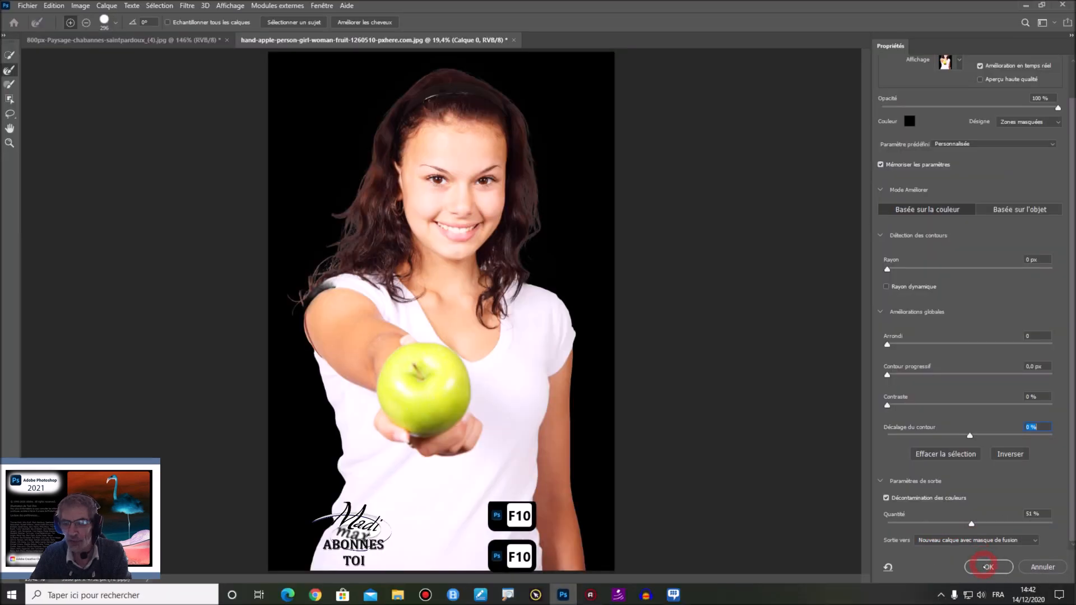
pyautogui.click(988, 566)
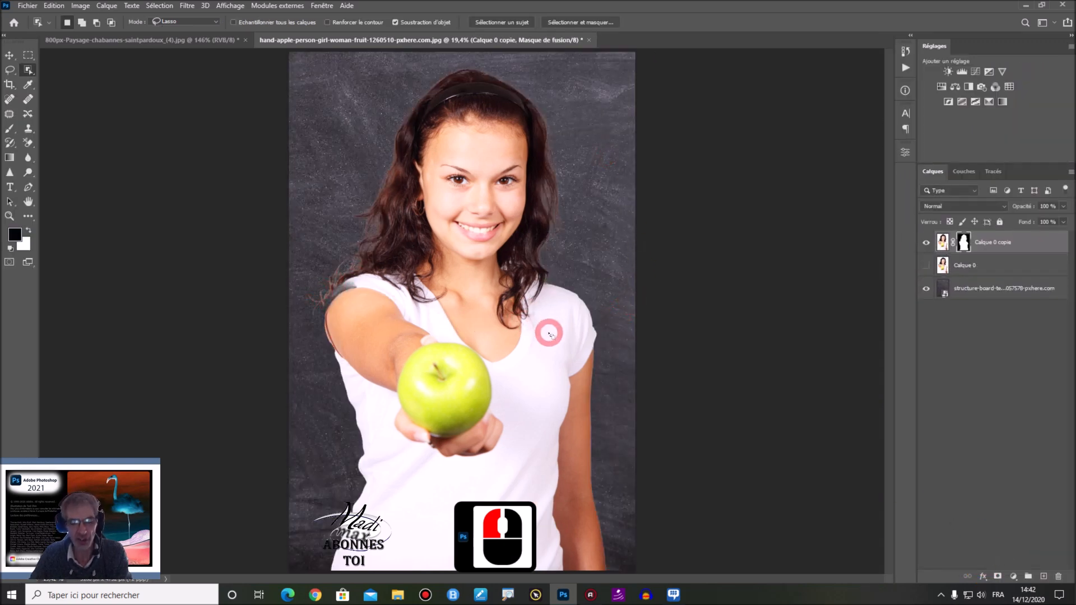
pyautogui.keyDown('alt'); pyautogui.scroll(2, 386, 170); pyautogui.keyUp('alt')
pyautogui.keyDown('alt'); pyautogui.scroll(8, 390, 170); pyautogui.keyUp('alt')
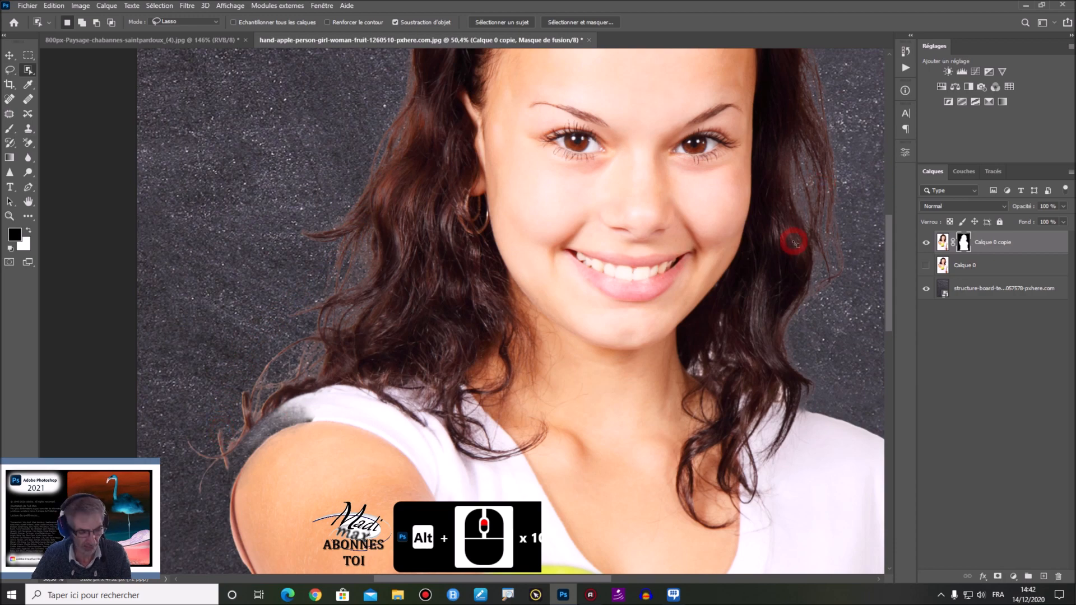
pyautogui.keyDown('alt'); pyautogui.scroll(-8, 796, 235); pyautogui.keyUp('alt')
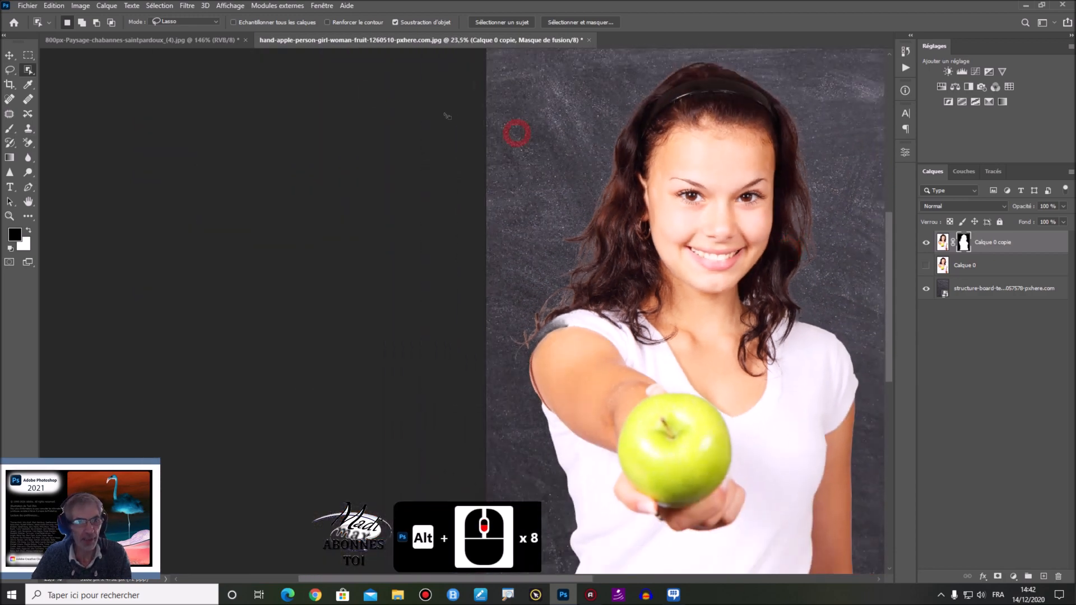
# Switch to the 800px-Paysage lake landscape document and show it full screen with the Color Replacement tool active
pyautogui.click(165, 45)
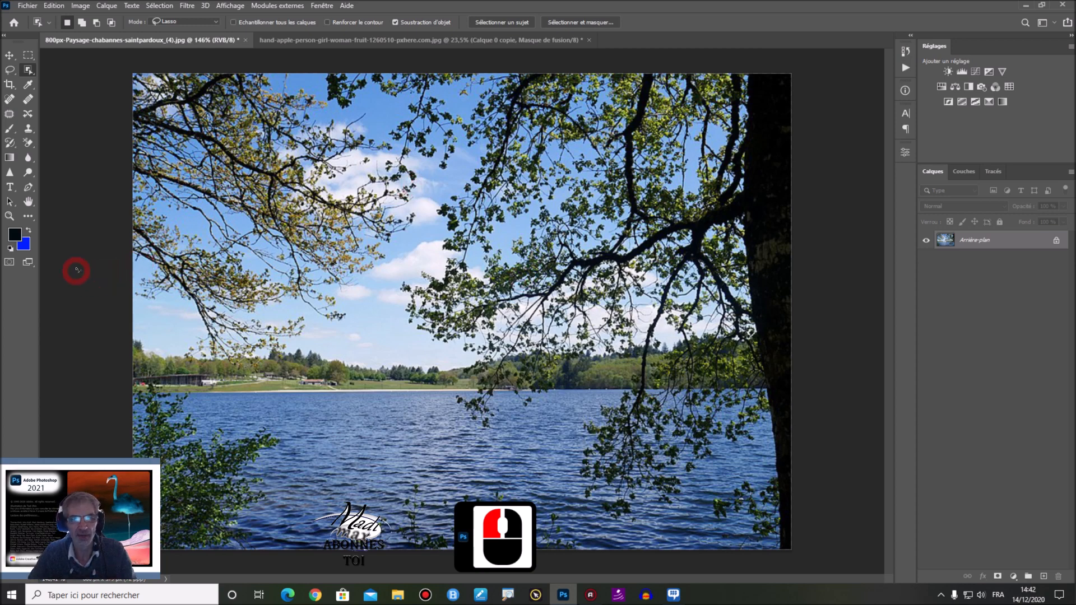
pyautogui.click(28, 218)
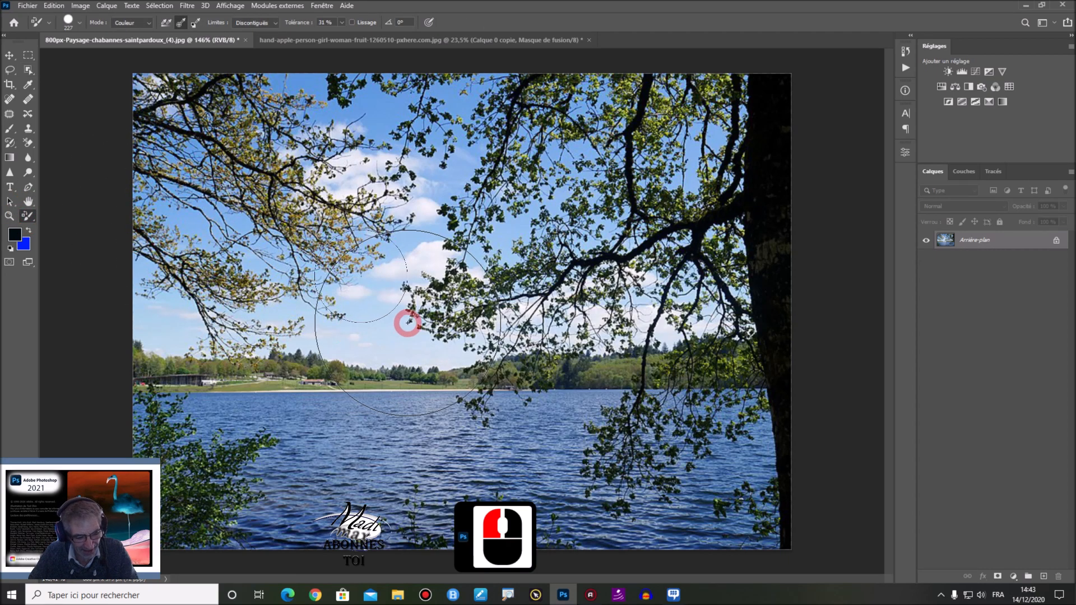
pyautogui.press('f')
pyautogui.press('f')
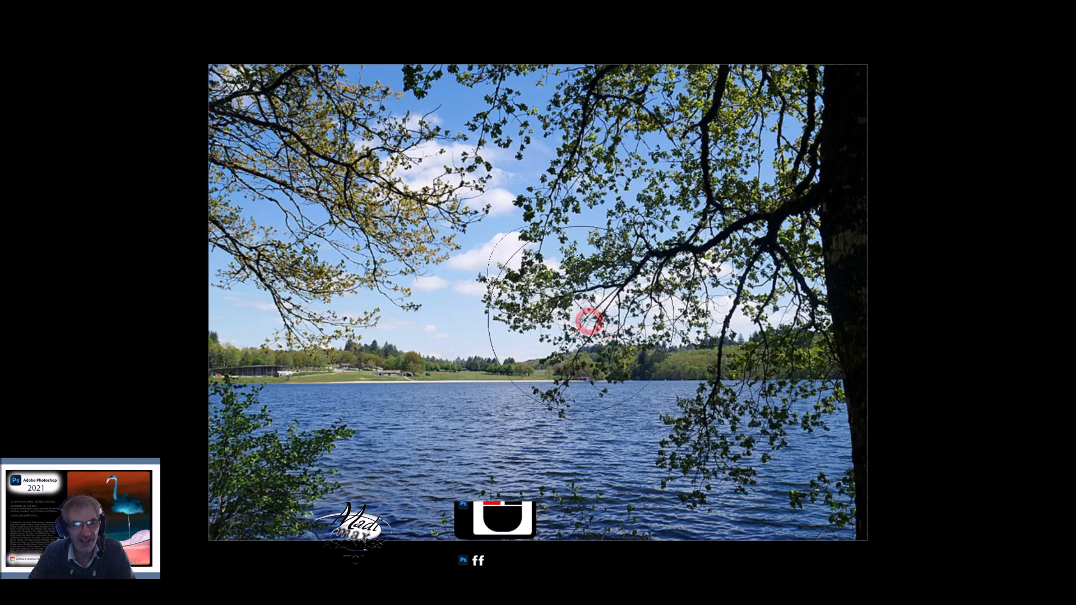
pyautogui.scroll(2, 566, 314)
pyautogui.scroll(-1, 565, 314)
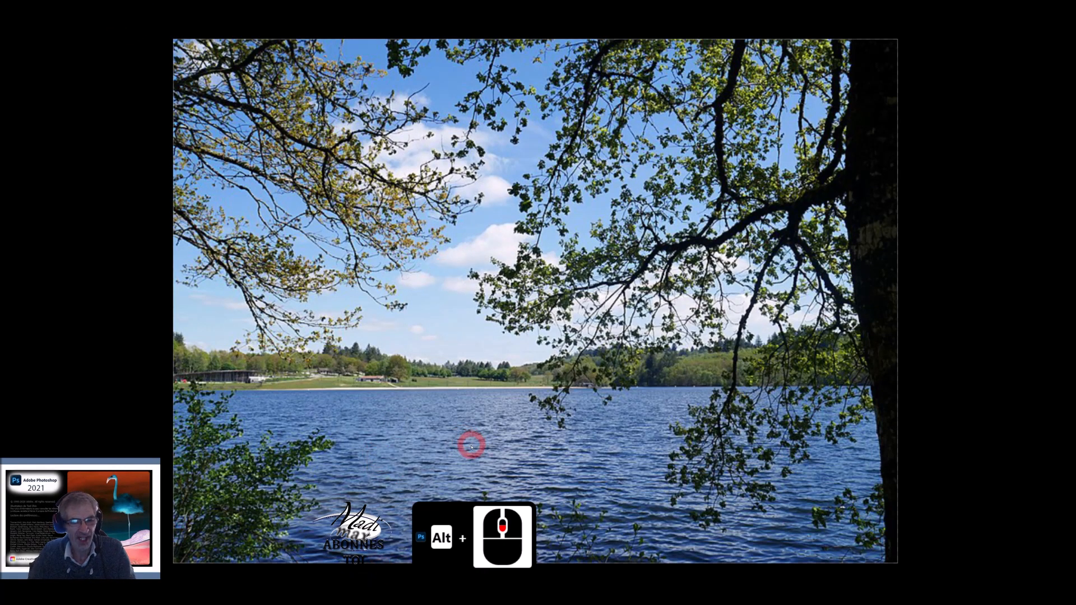
# Paint over the blue sky and lake water with black using the Color Replacement tool to turn them grey
pyautogui.click(313, 534)
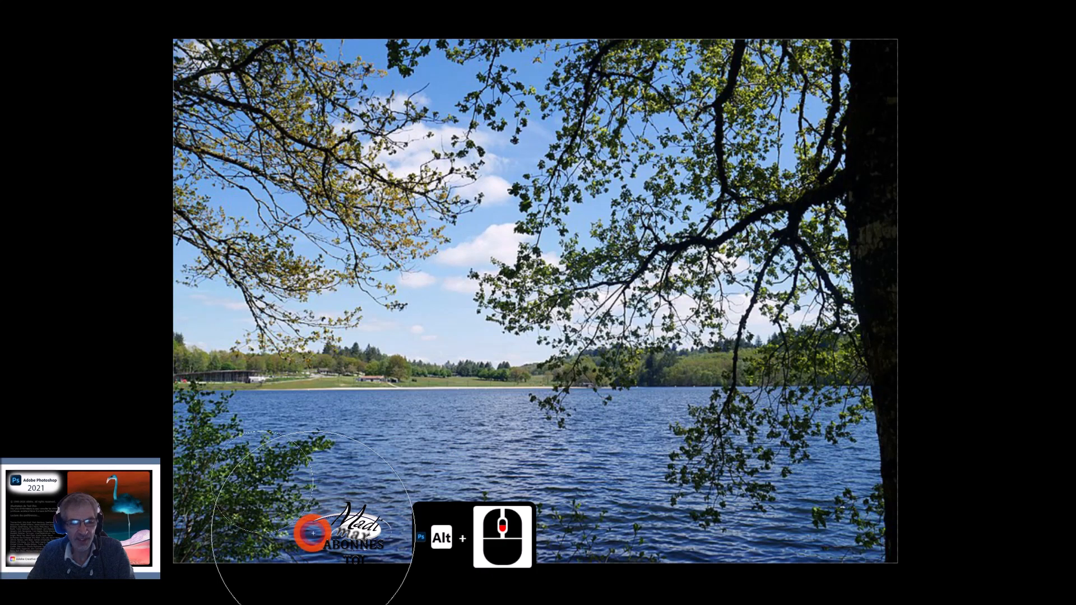
pyautogui.click(348, 534)
pyautogui.moveTo(348, 534)
pyautogui.mouseDown()
pyautogui.moveTo(211, 523)
pyautogui.moveTo(654, 516)
pyautogui.moveTo(732, 459)
pyautogui.moveTo(180, 438)
pyautogui.moveTo(831, 419)
pyautogui.moveTo(358, 341)
pyautogui.moveTo(571, 271)
pyautogui.moveTo(579, 192)
pyautogui.moveTo(348, 108)
pyautogui.moveTo(867, 119)
pyautogui.moveTo(204, 108)
pyautogui.moveTo(779, 227)
pyautogui.moveTo(344, 156)
pyautogui.moveTo(334, 82)
pyautogui.moveTo(495, 212)
pyautogui.moveTo(437, 298)
pyautogui.moveTo(398, 300)
pyautogui.moveTo(600, 279)
pyautogui.moveTo(493, 199)
pyautogui.moveTo(706, 148)
pyautogui.moveTo(247, 151)
pyautogui.moveTo(533, 312)
pyautogui.moveTo(252, 523)
pyautogui.moveTo(831, 511)
pyautogui.moveTo(389, 213)
pyautogui.moveTo(519, 84)
pyautogui.moveTo(721, 132)
pyautogui.moveTo(200, 377)
pyautogui.mouseUp()
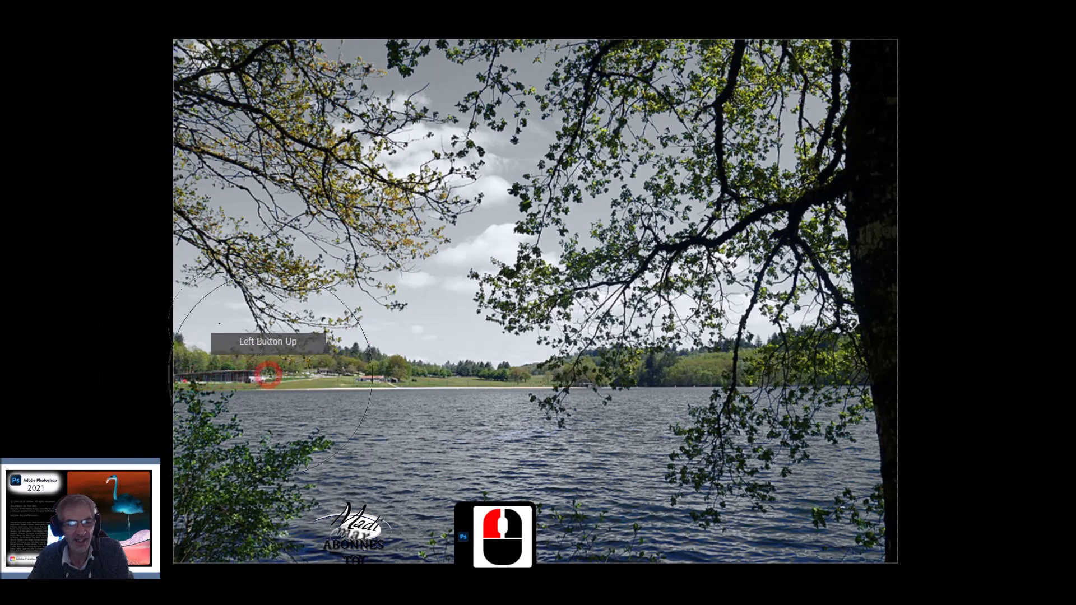